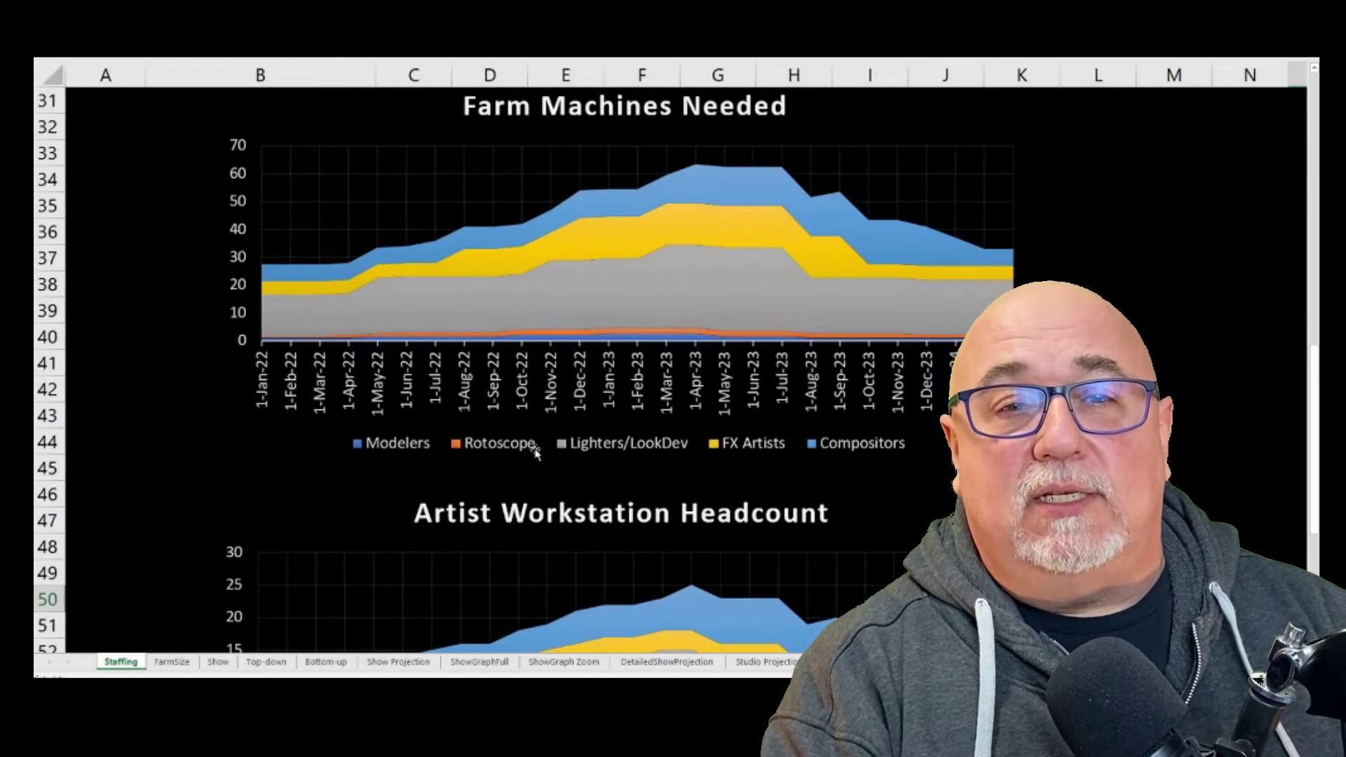
Examine the Farm Machines Needed and Artist Workstation Headcount charts on the Staffing sheet
scroll(535, 453, up, 1)
scroll(536, 455, down, 1)
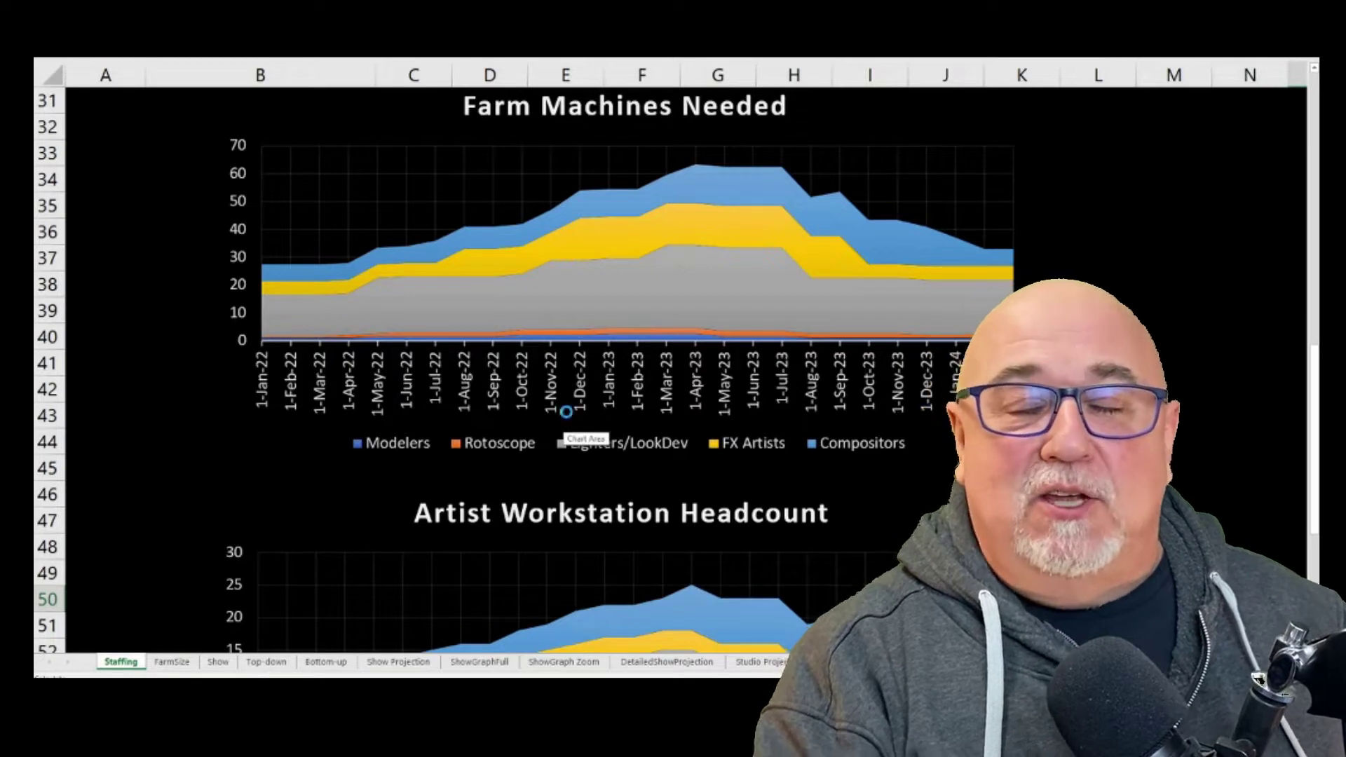
scroll(567, 413, down, 1)
scroll(567, 415, down, 1)
scroll(567, 415, up, 2)
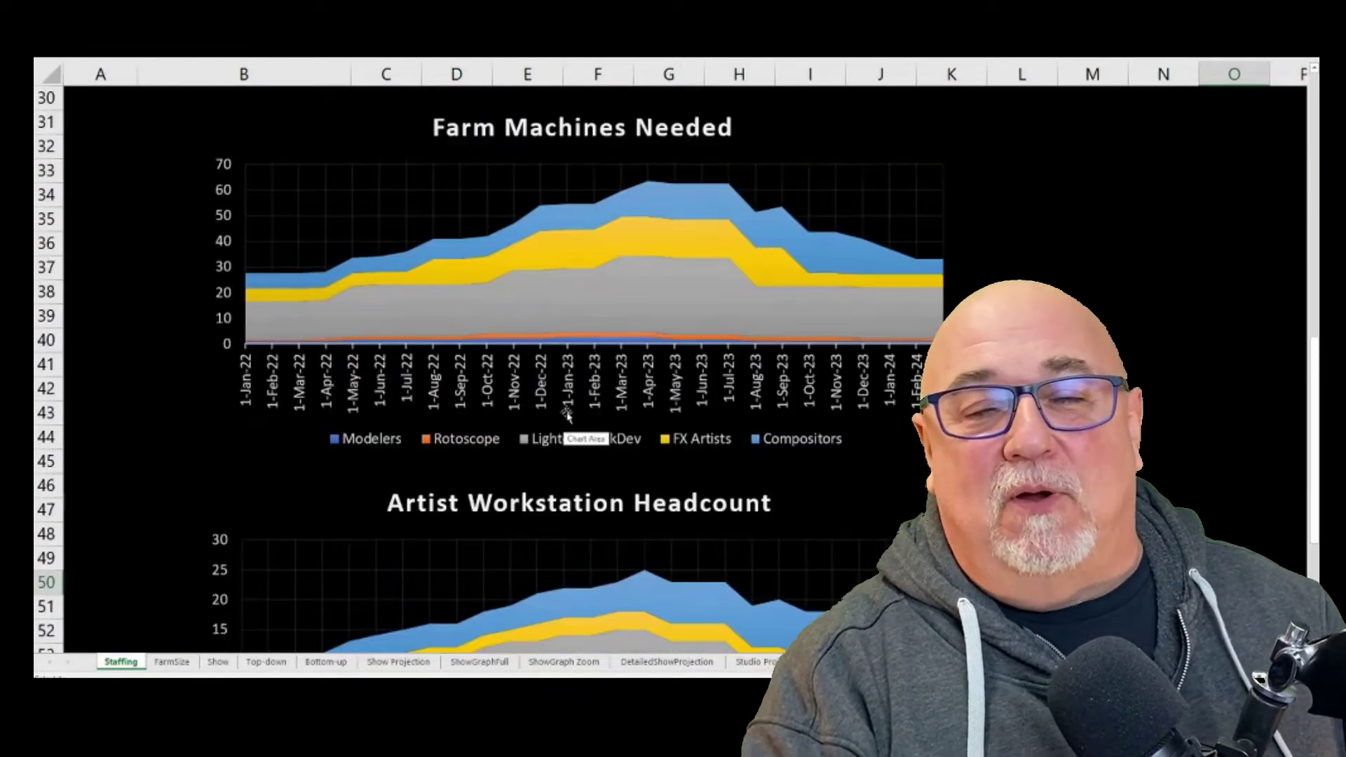
scroll(568, 415, down, 2)
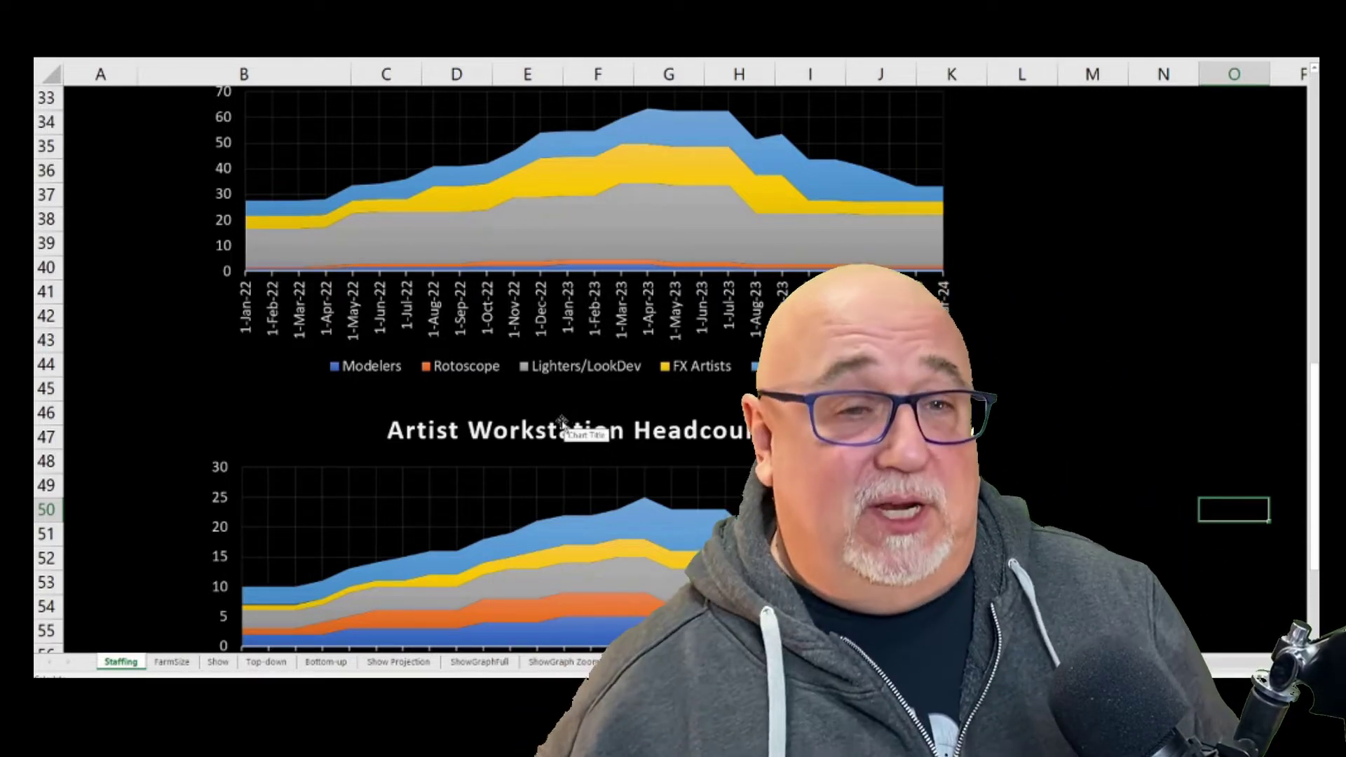
scroll(561, 420, down, 1)
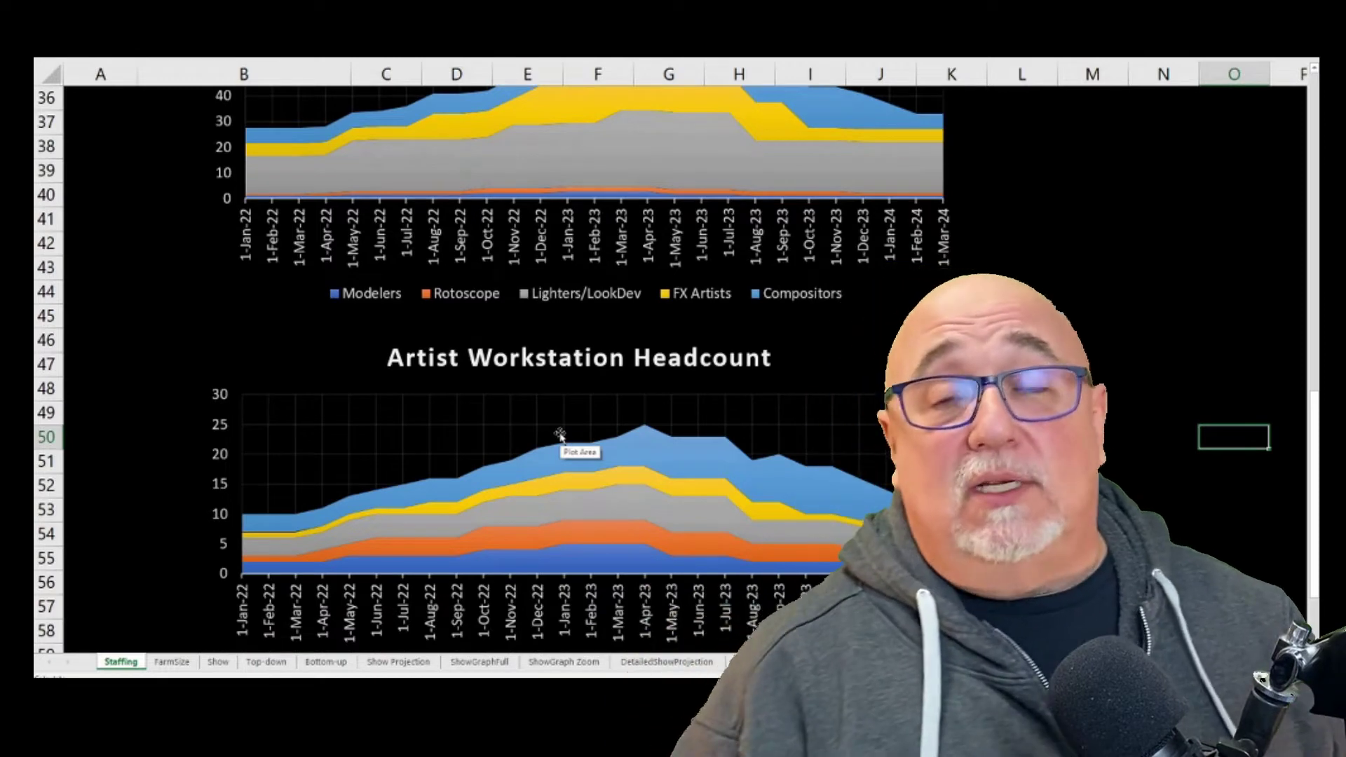
scroll(575, 420, up, 3)
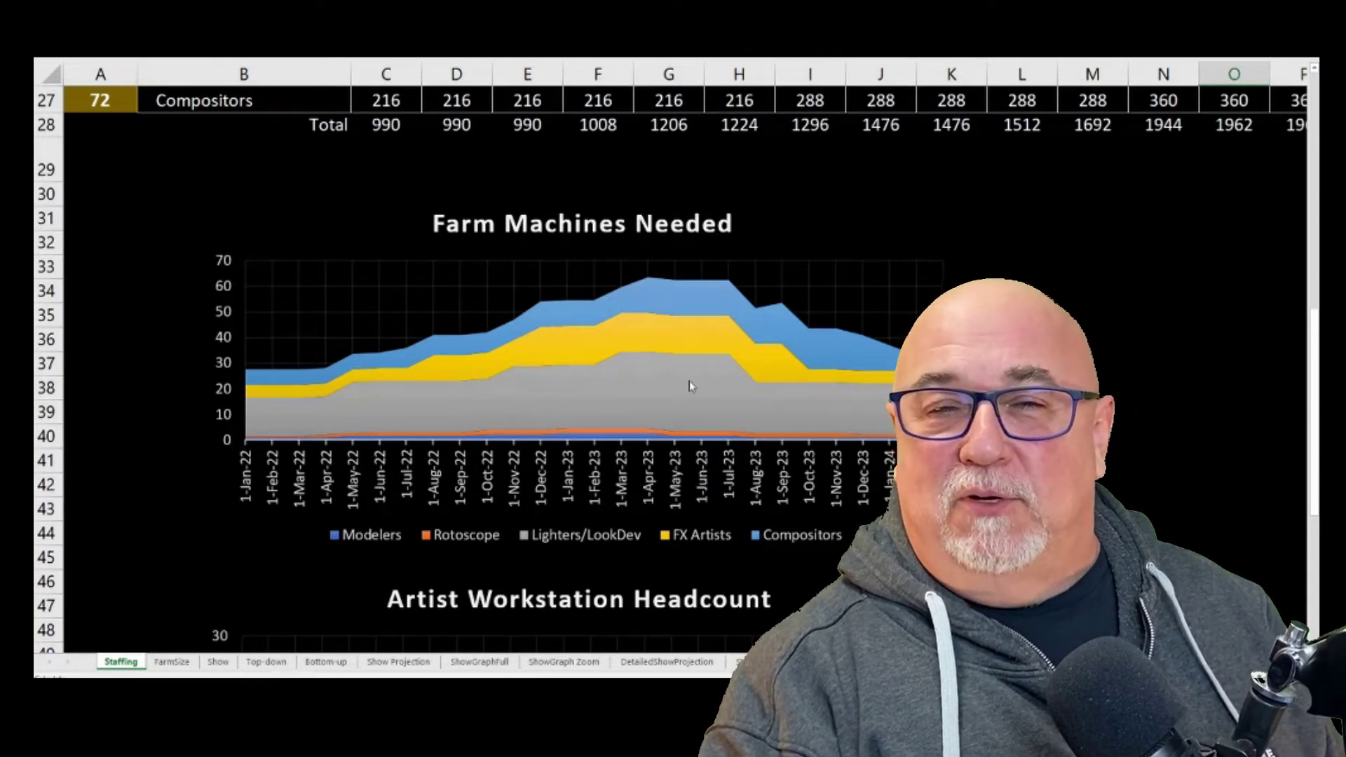
Compare the night-farm workstation host count on the FarmSize sheet with the charts and per-artist tables on the Staffing sheet
click(171, 662)
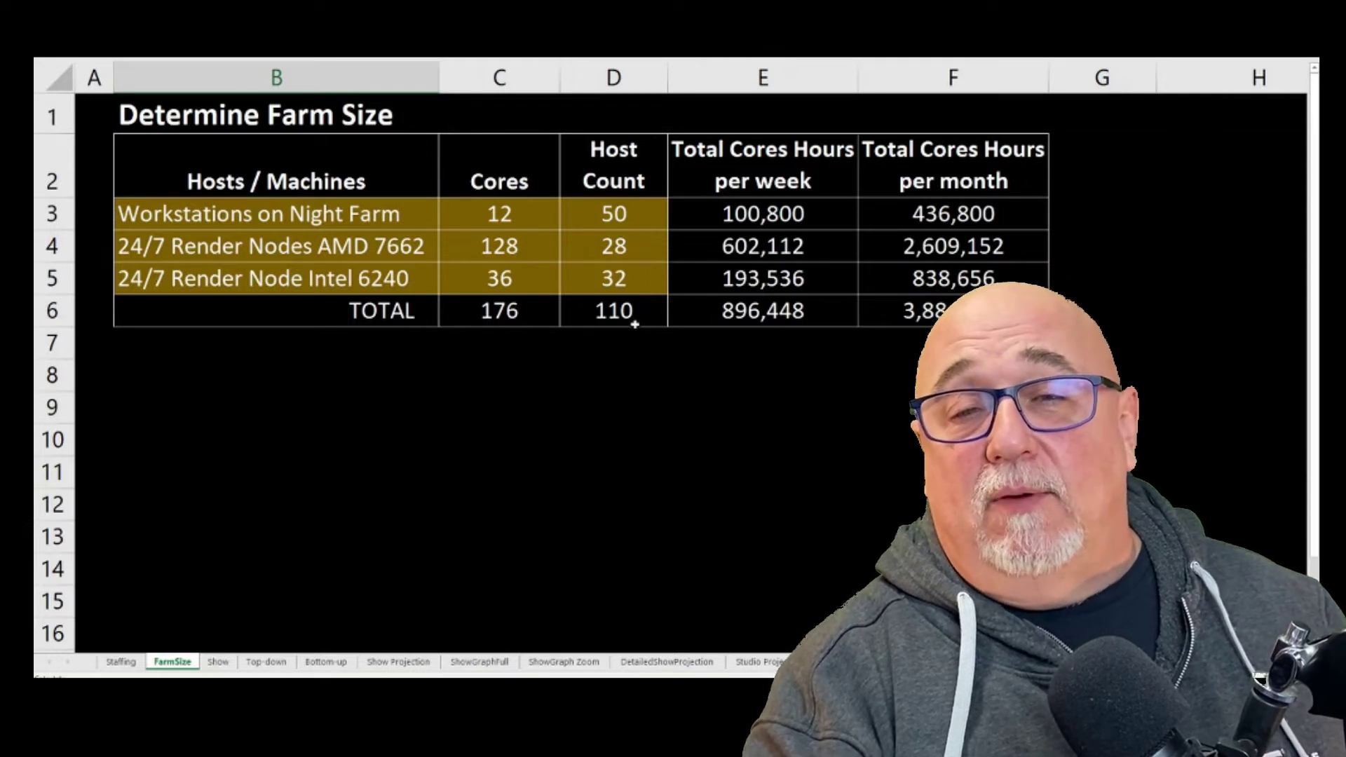
click(617, 224)
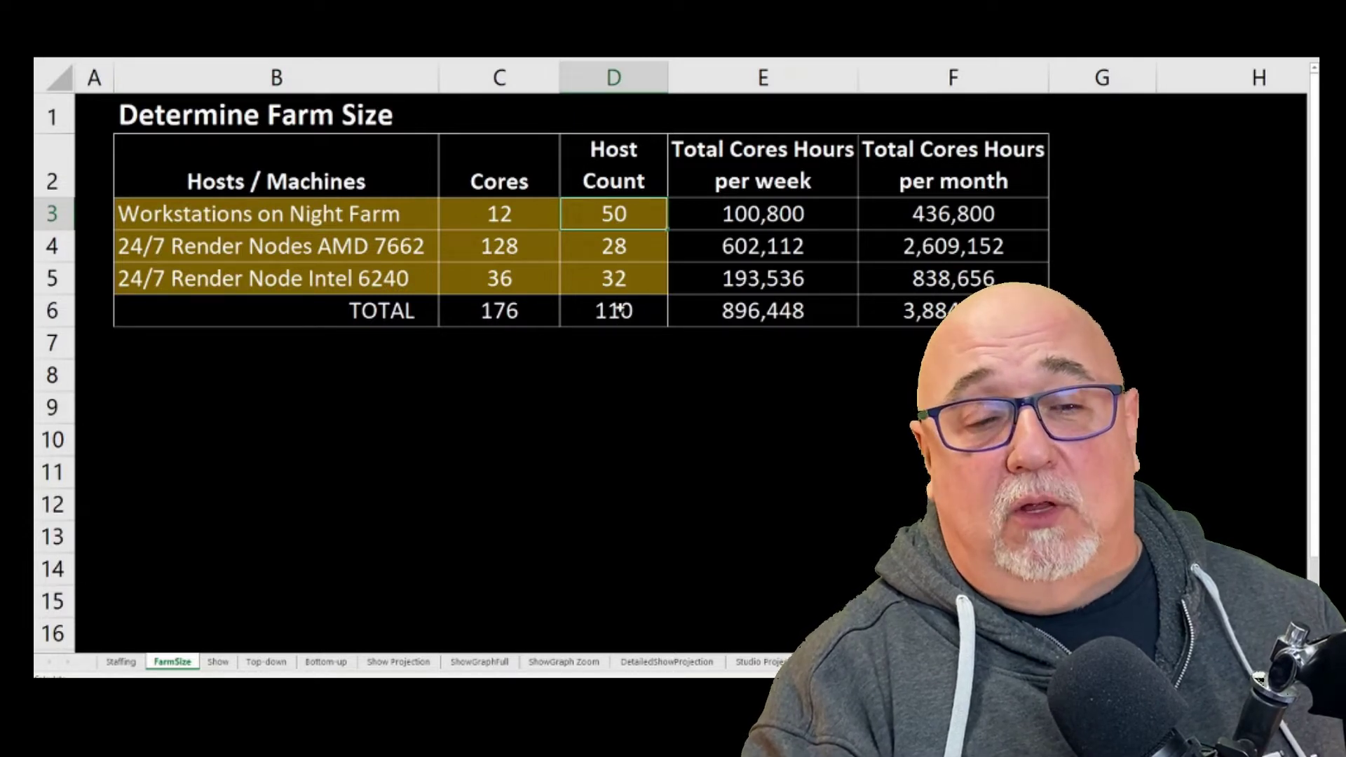
click(123, 662)
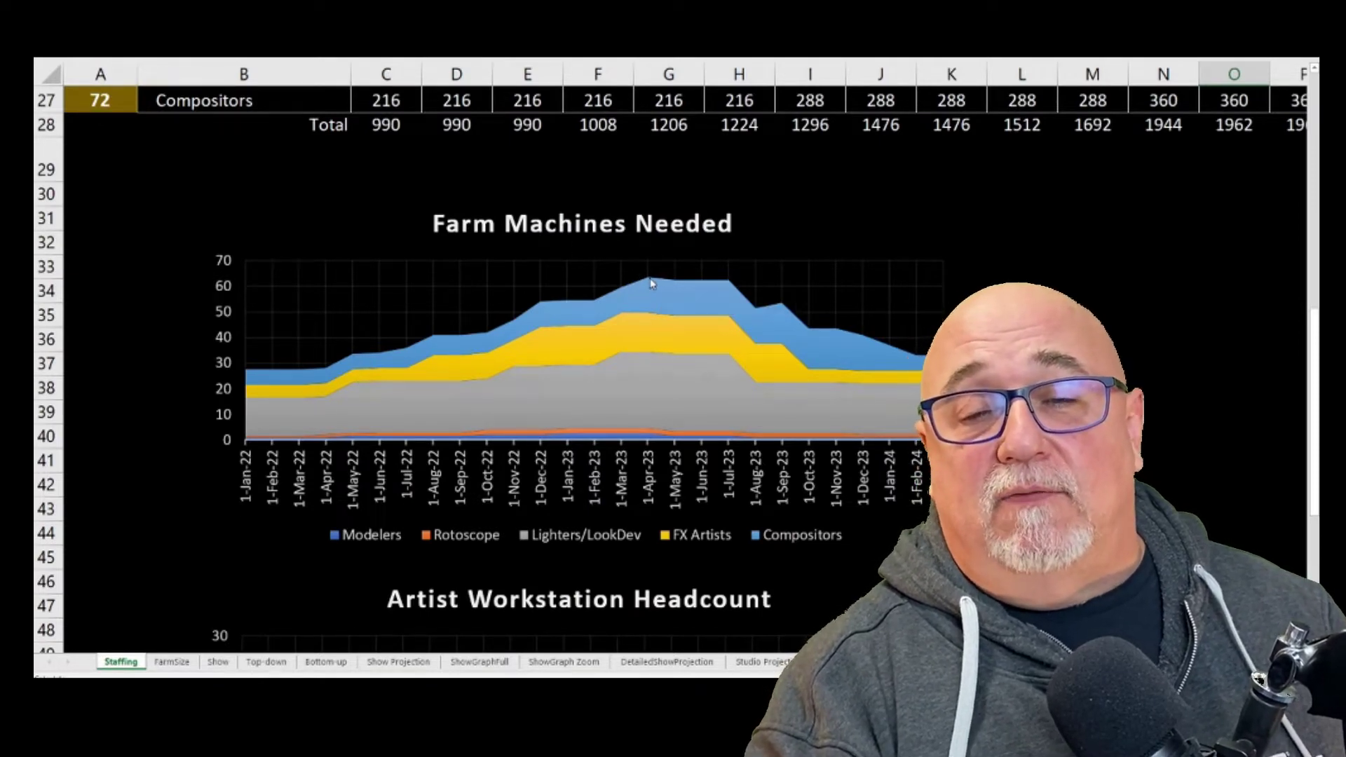
scroll(640, 323, down, 3)
scroll(640, 323, down, 1)
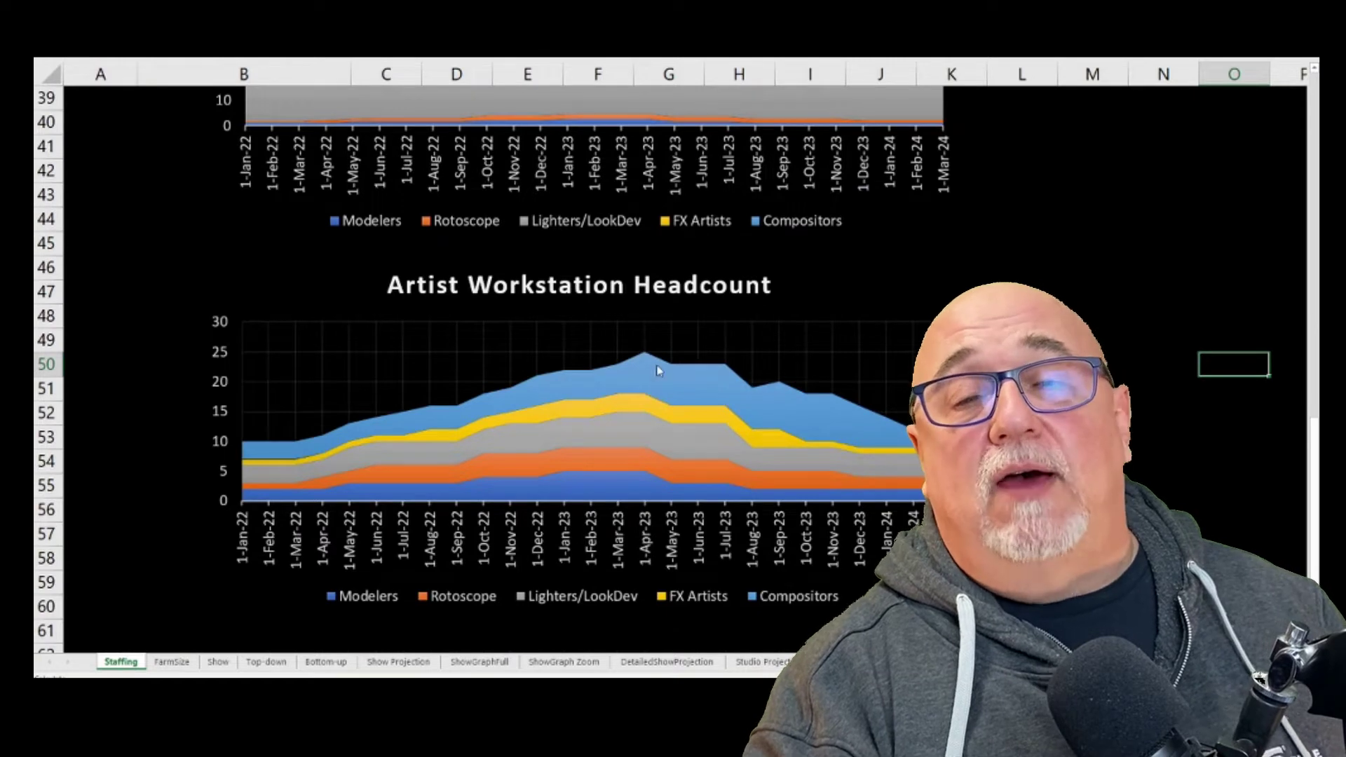
scroll(652, 364, up, 9)
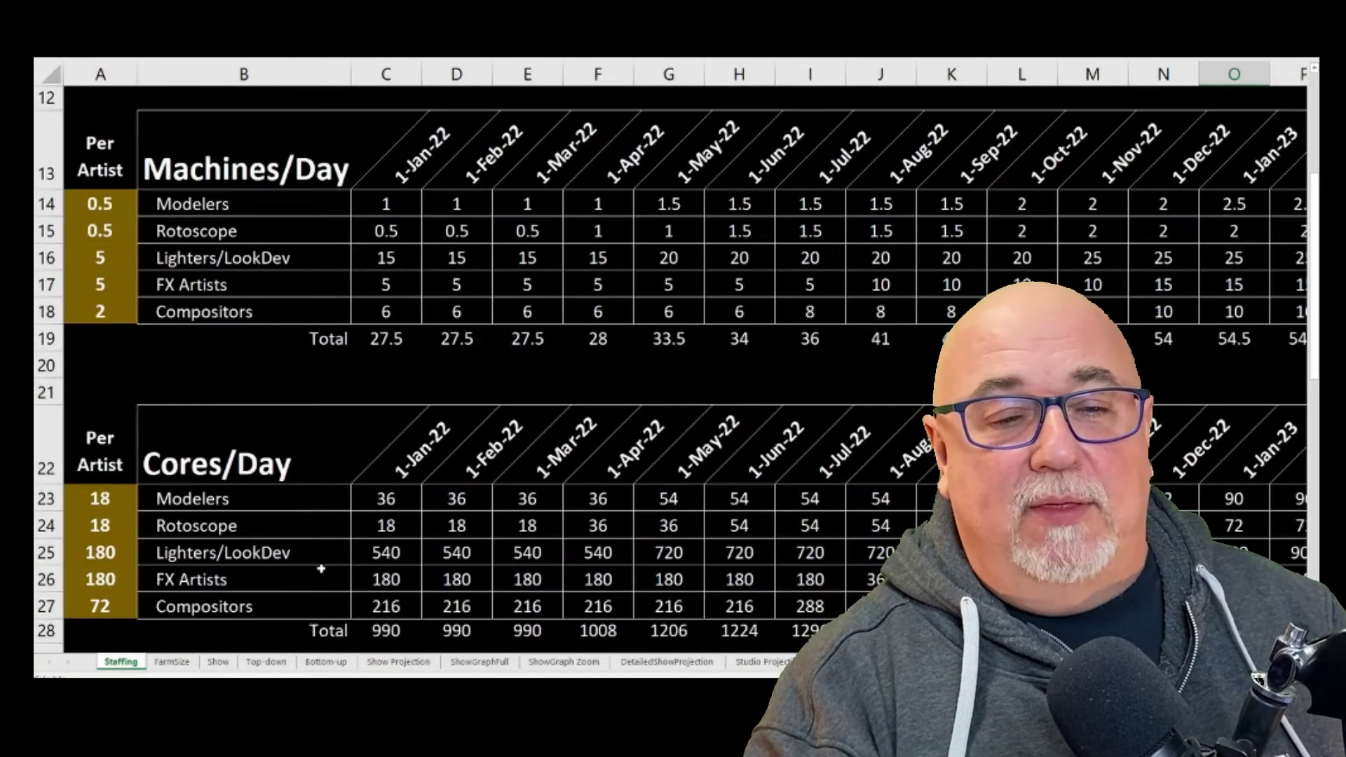
Review the historical core-hours per frame for each shot category on the Top-down sheet against the estimates on the Show sheet
click(172, 661)
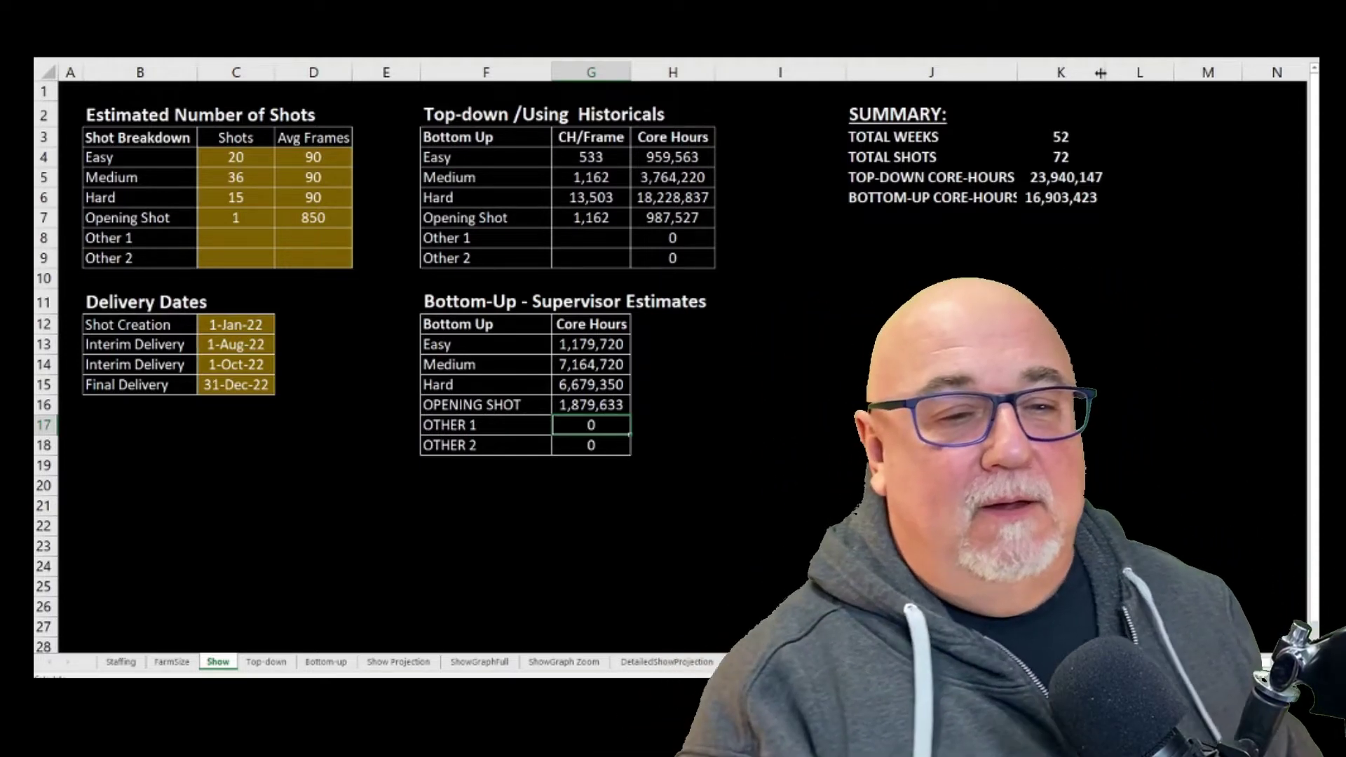
click(265, 663)
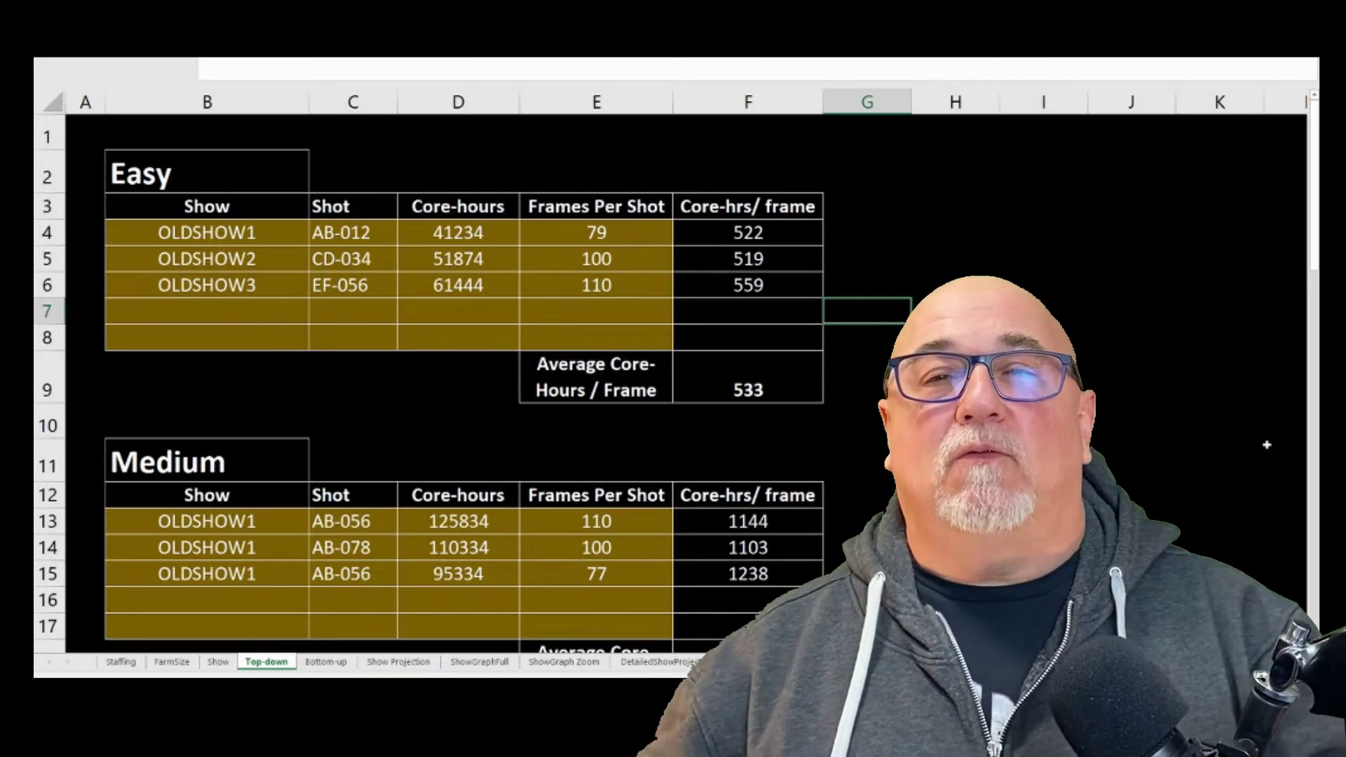
scroll(1267, 444, down, 2)
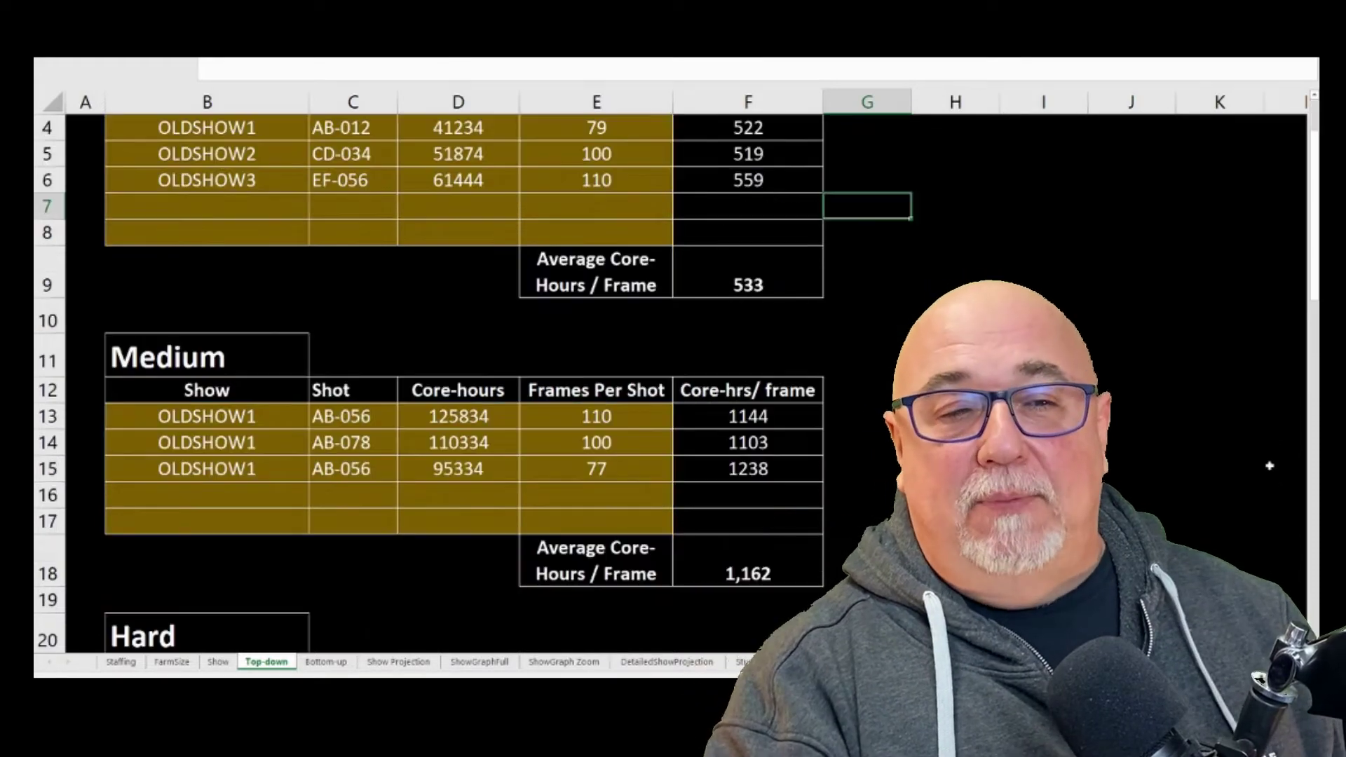
scroll(673, 379, down, 1)
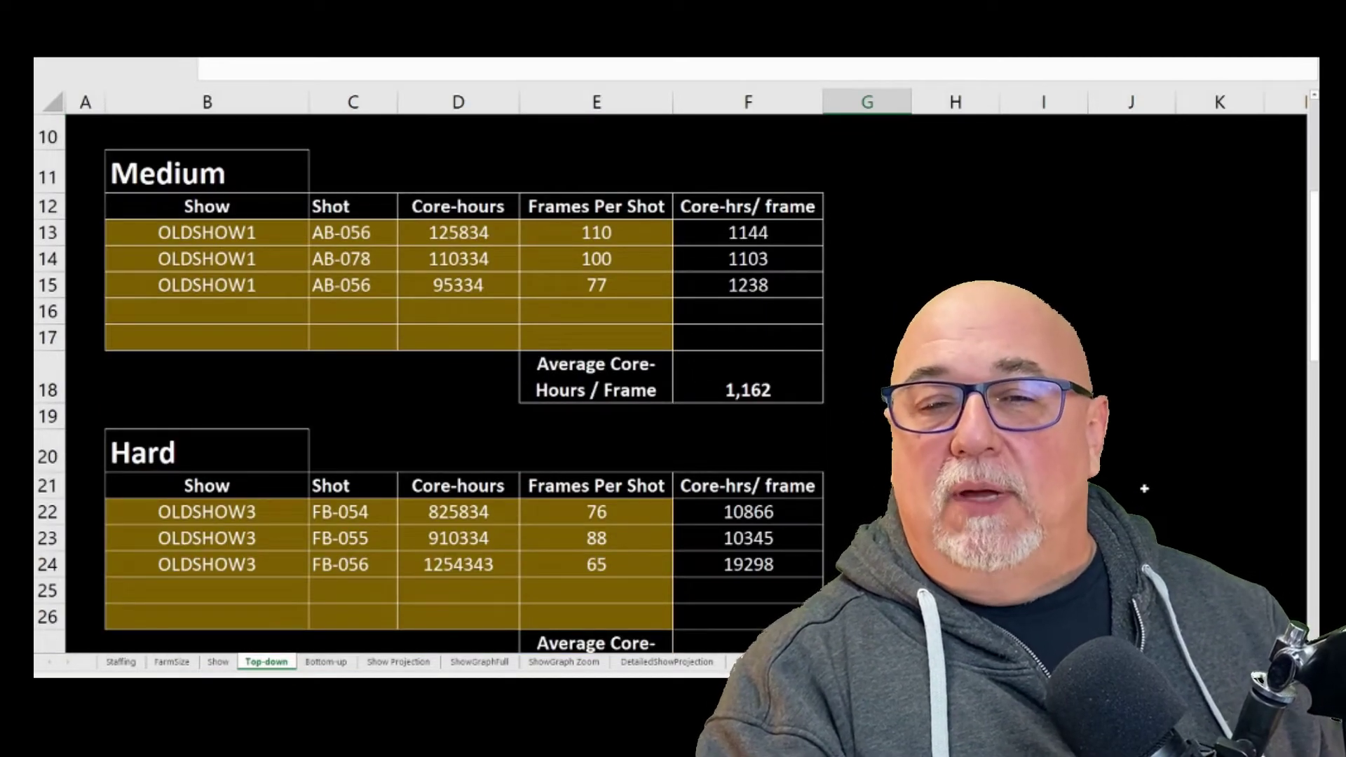
scroll(463, 379, down, 2)
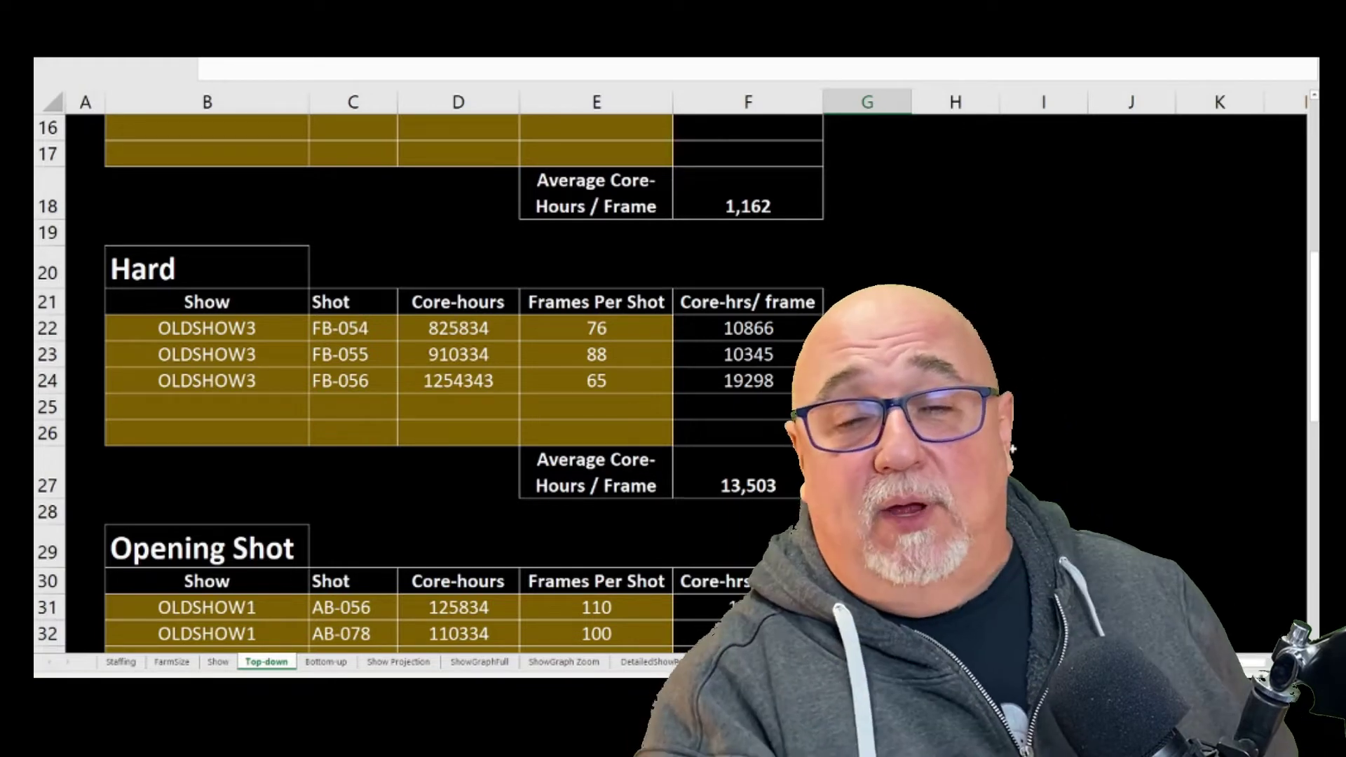
scroll(462, 378, down, 2)
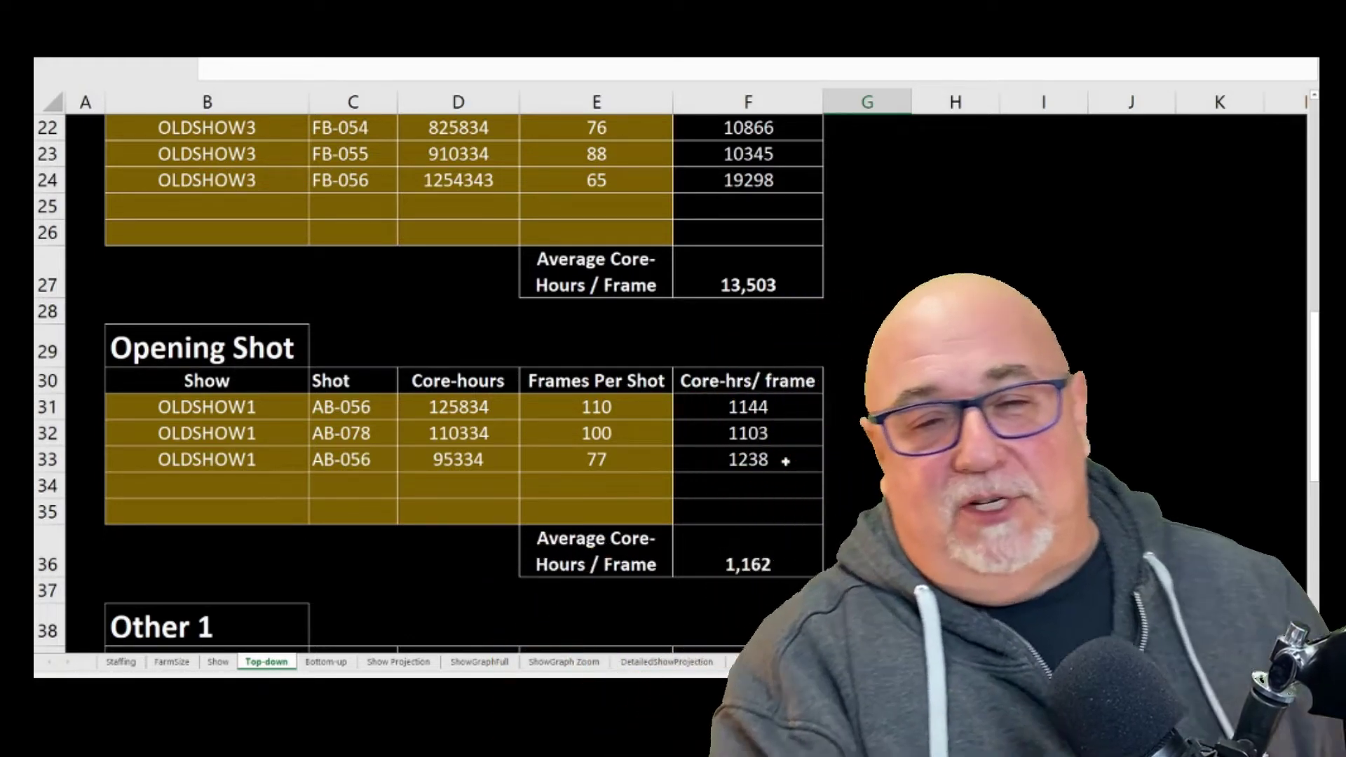
scroll(785, 461, up, 7)
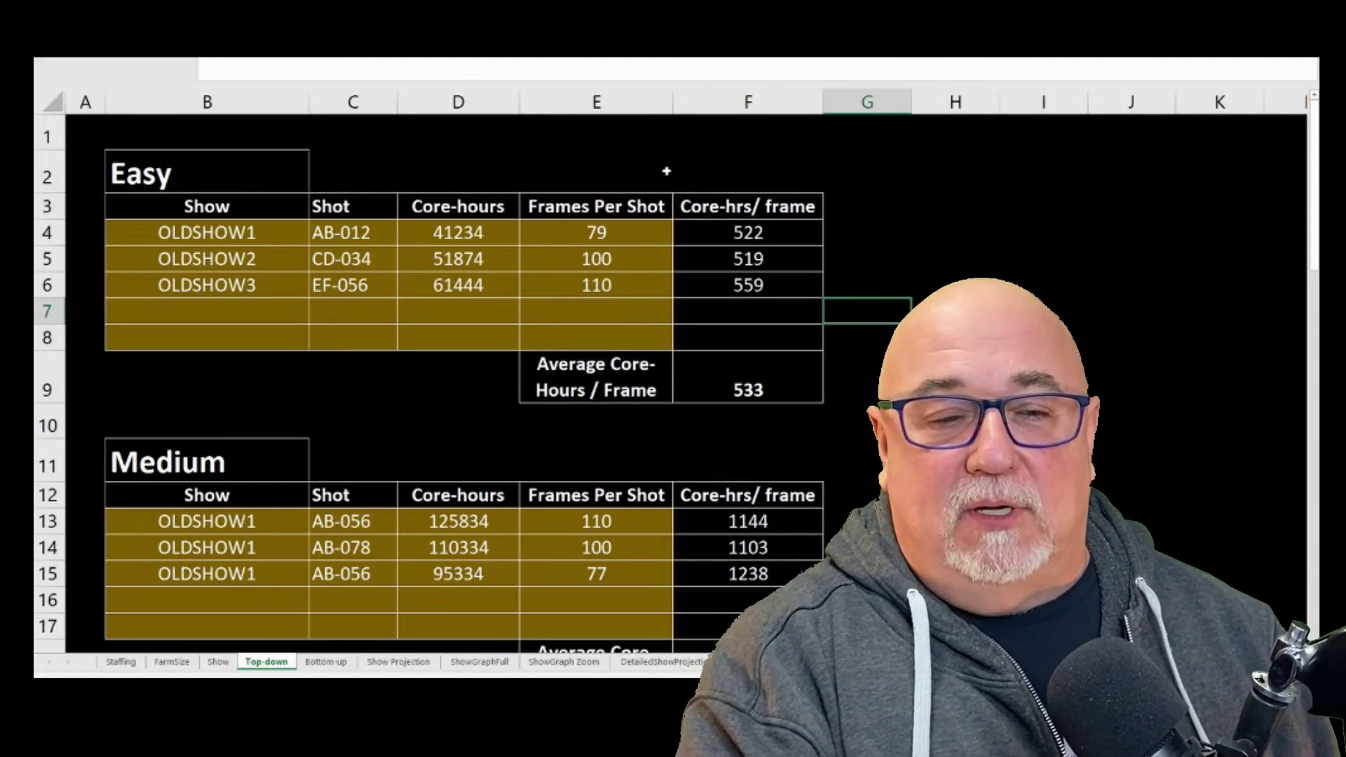
click(216, 663)
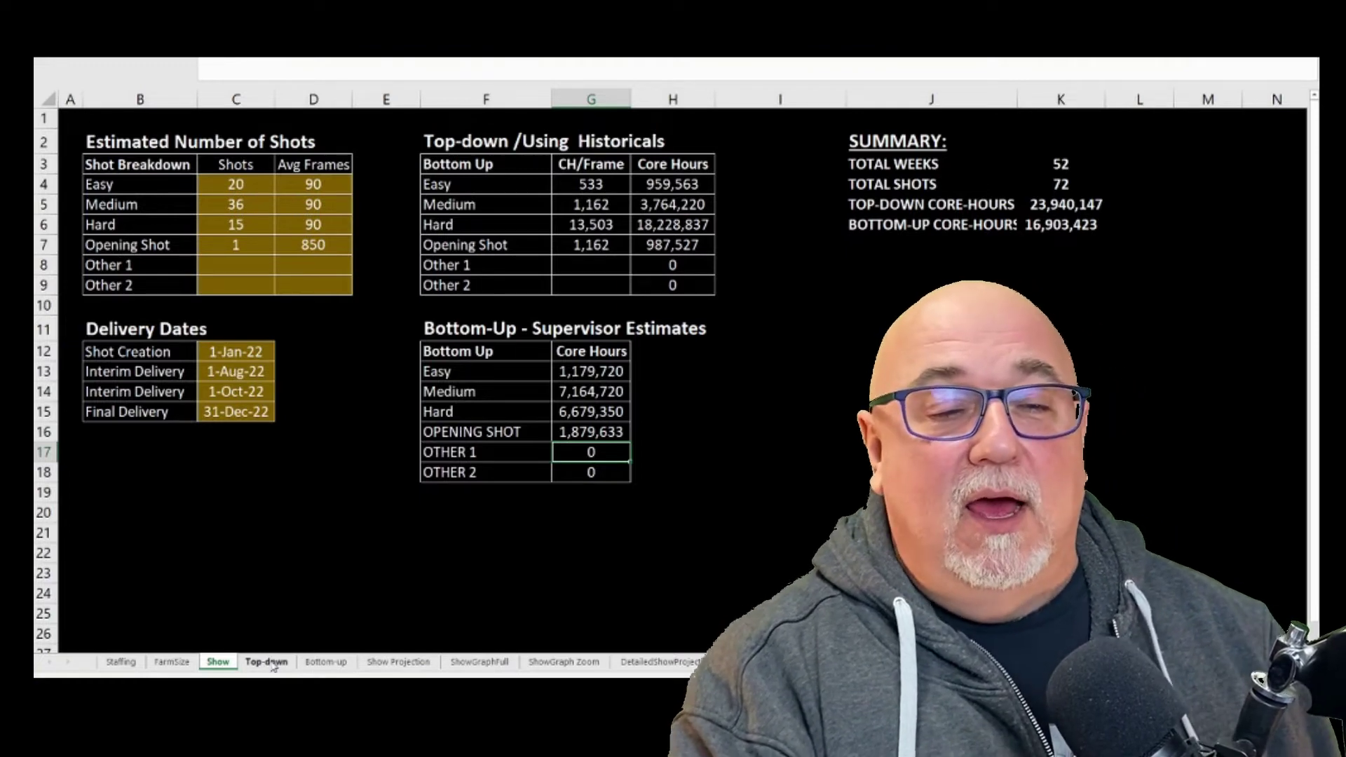
click(272, 664)
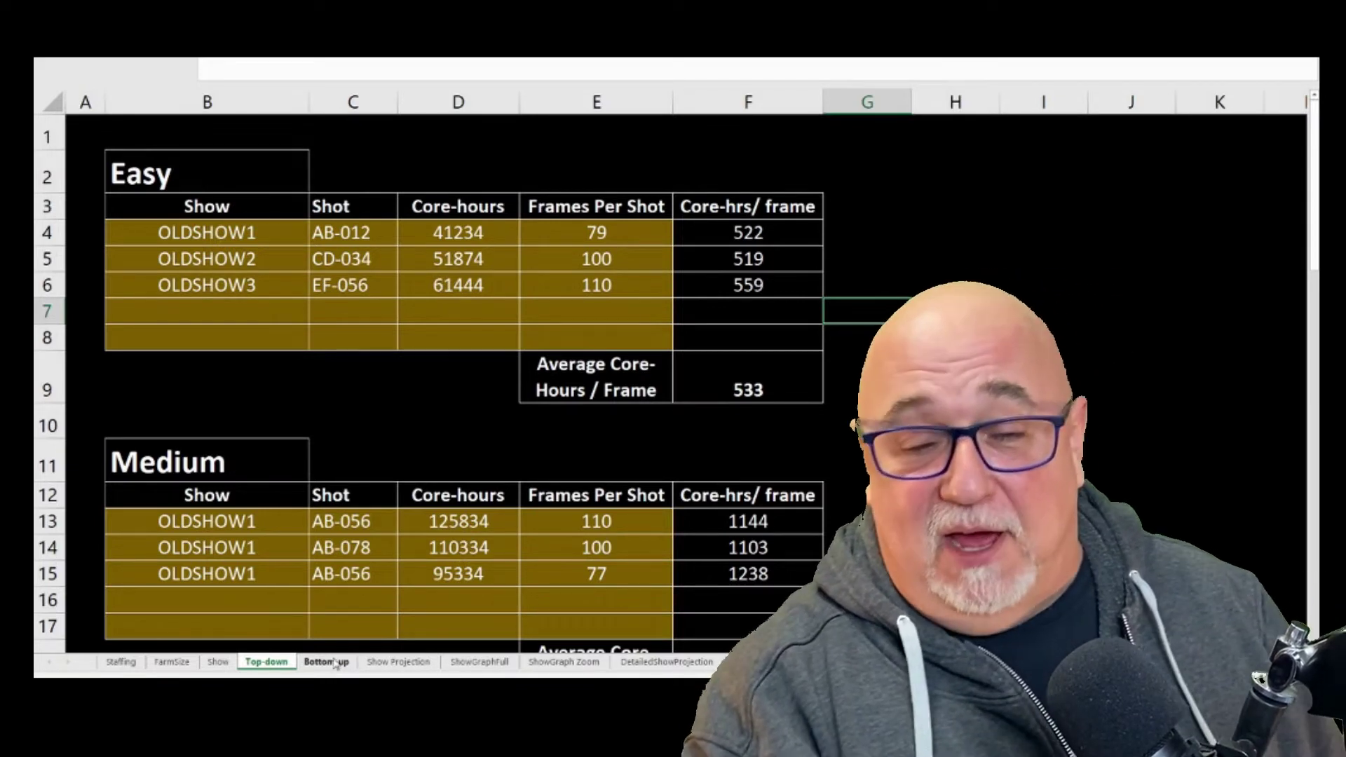
On the Bottom-up sheet, go to the Opening Shot table and slightly widen the Core hours column H
click(336, 663)
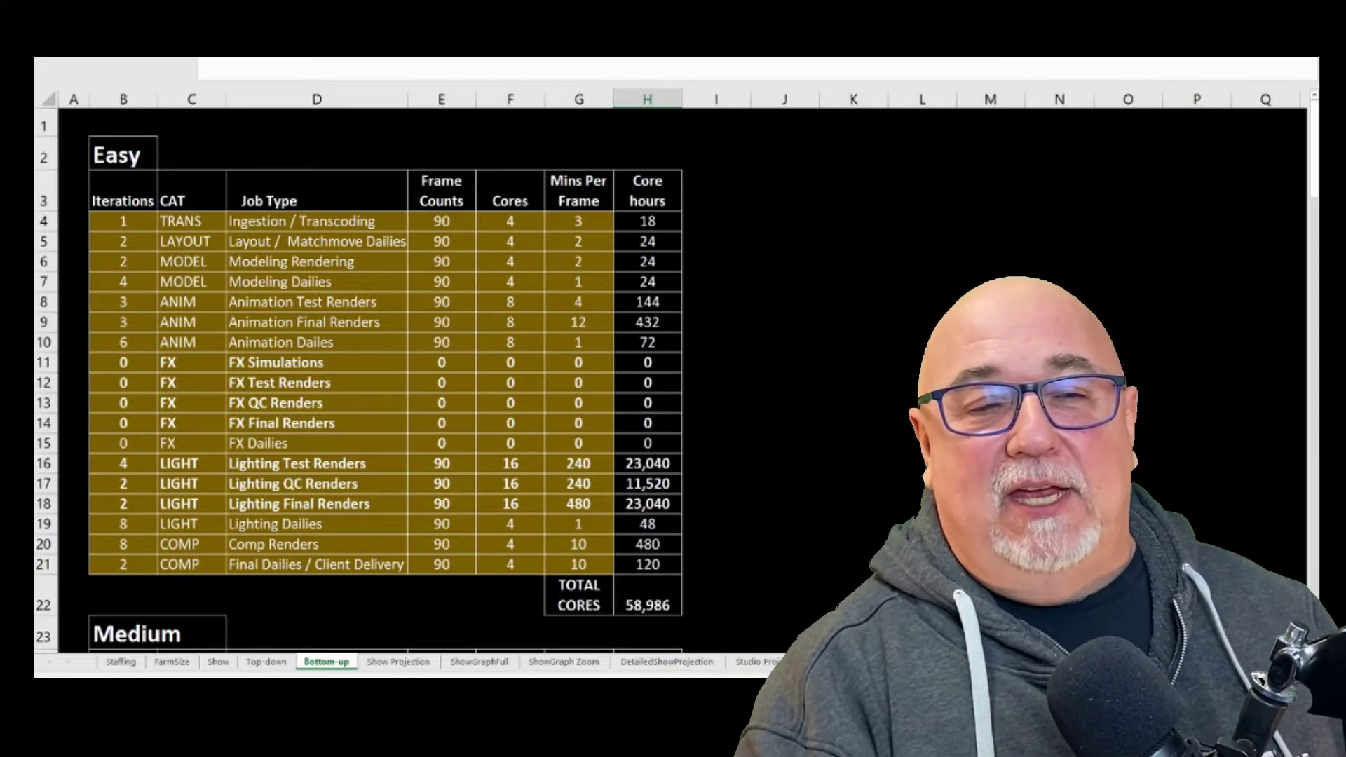
scroll(813, 294, down, 1)
scroll(813, 295, down, 20)
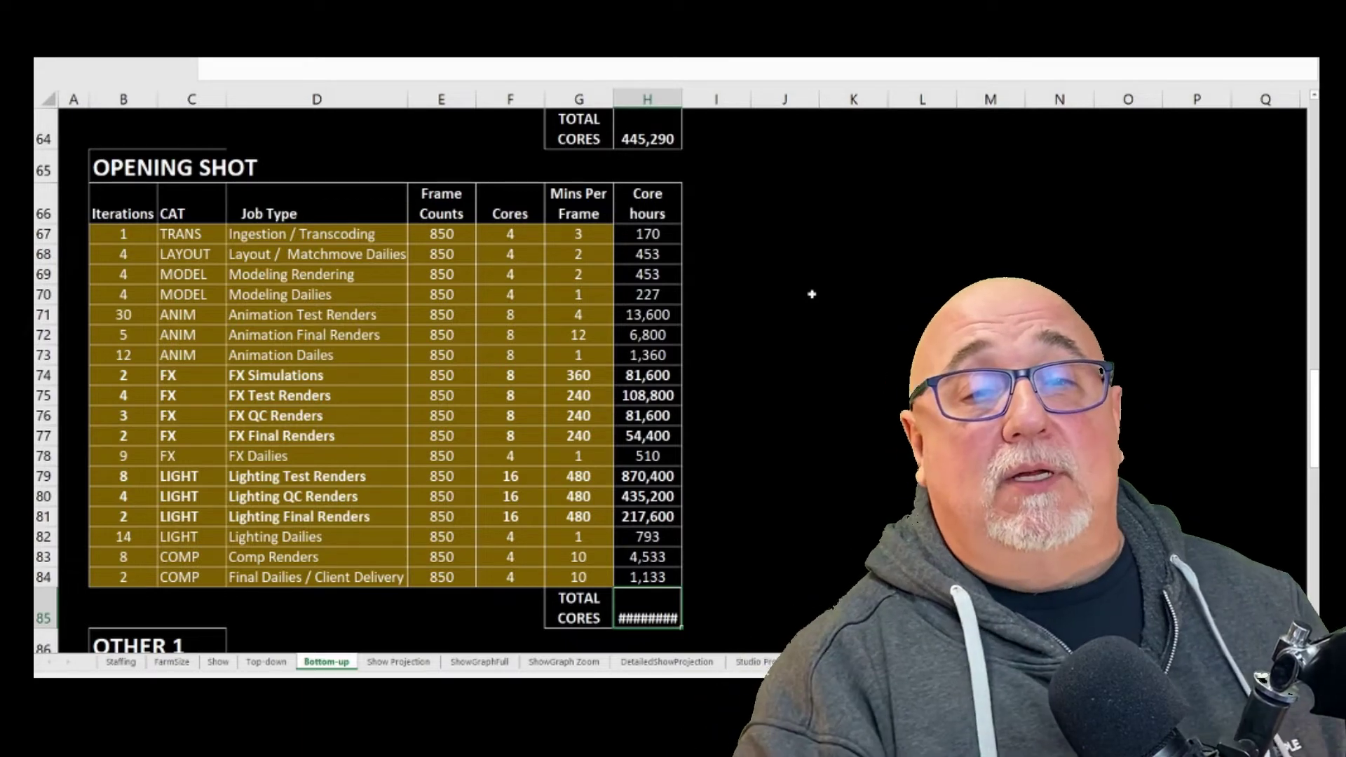
drag(682, 98, 691, 98)
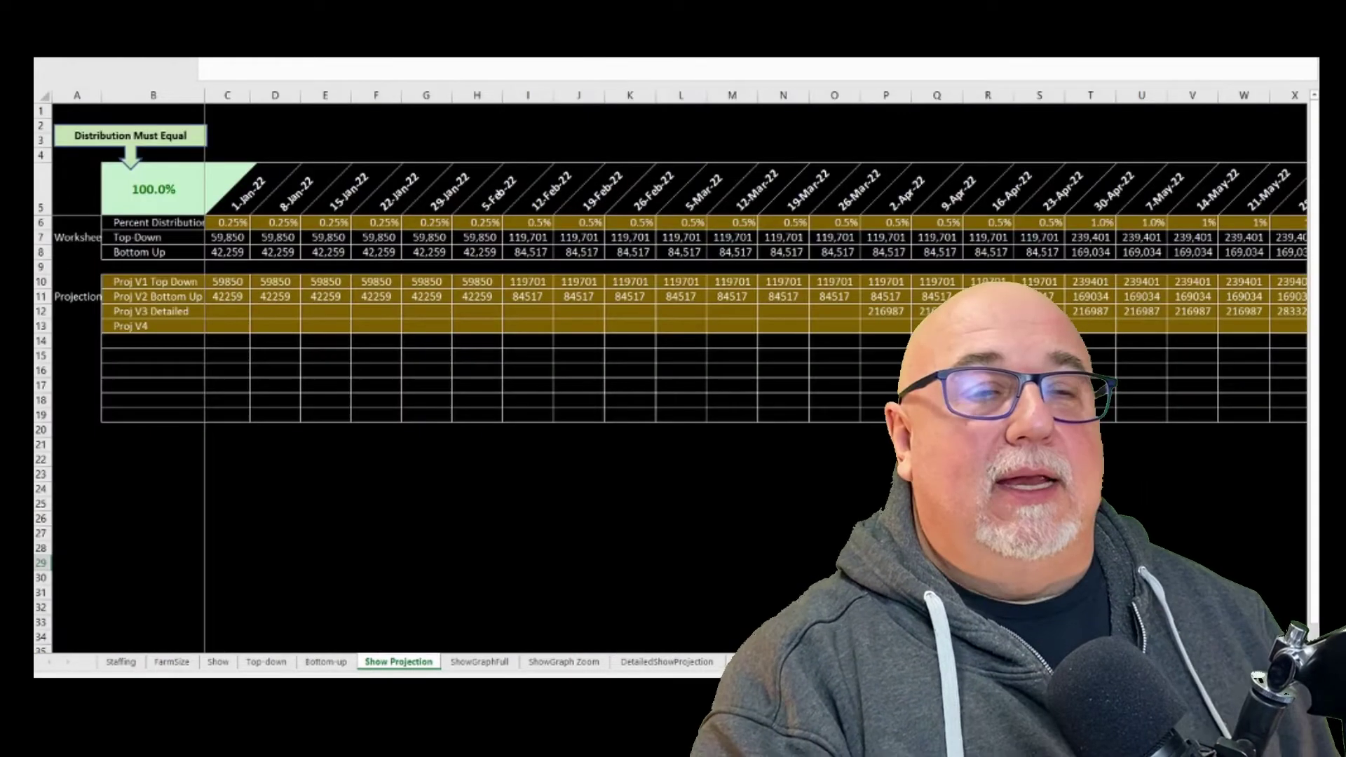
Check the top-down and bottom-up core-hour totals in K5:K6 of the Show sheet's summary
click(398, 661)
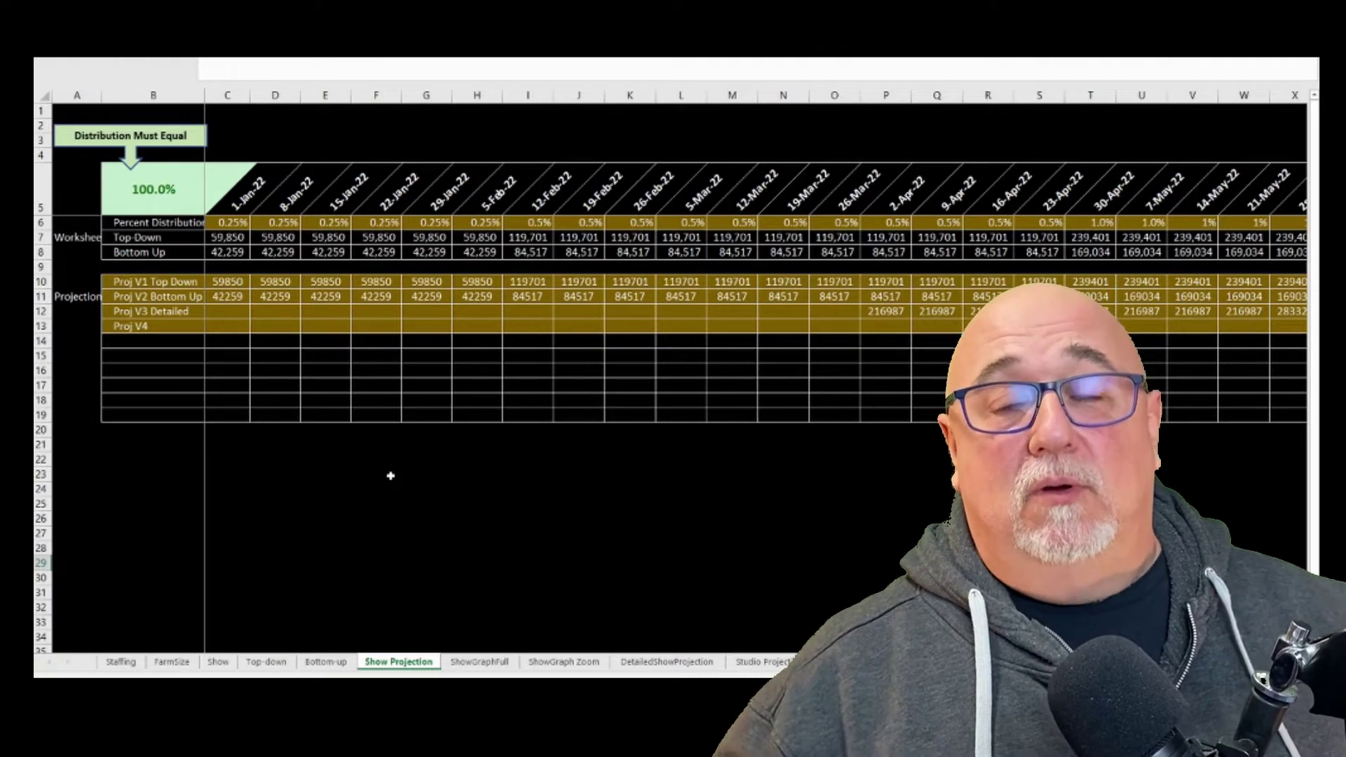
click(212, 663)
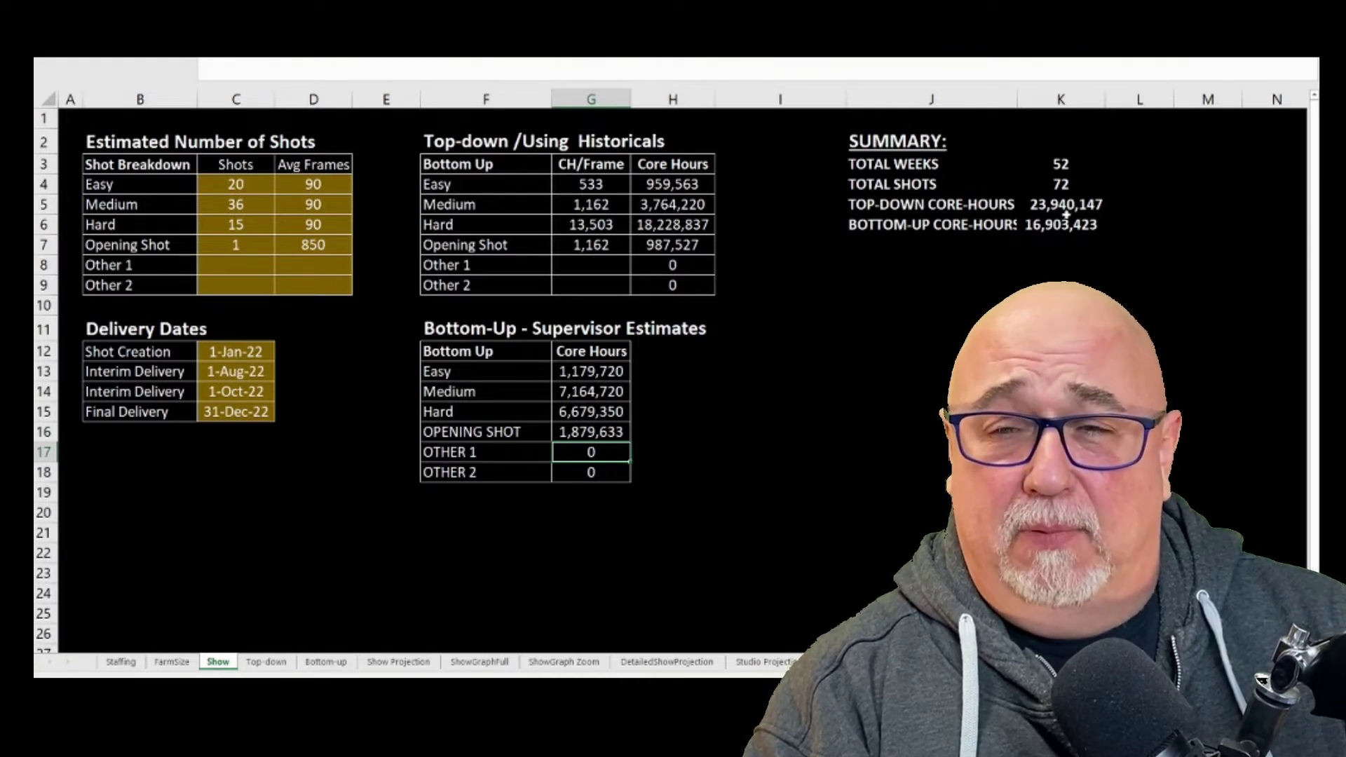
drag(1064, 205, 1063, 225)
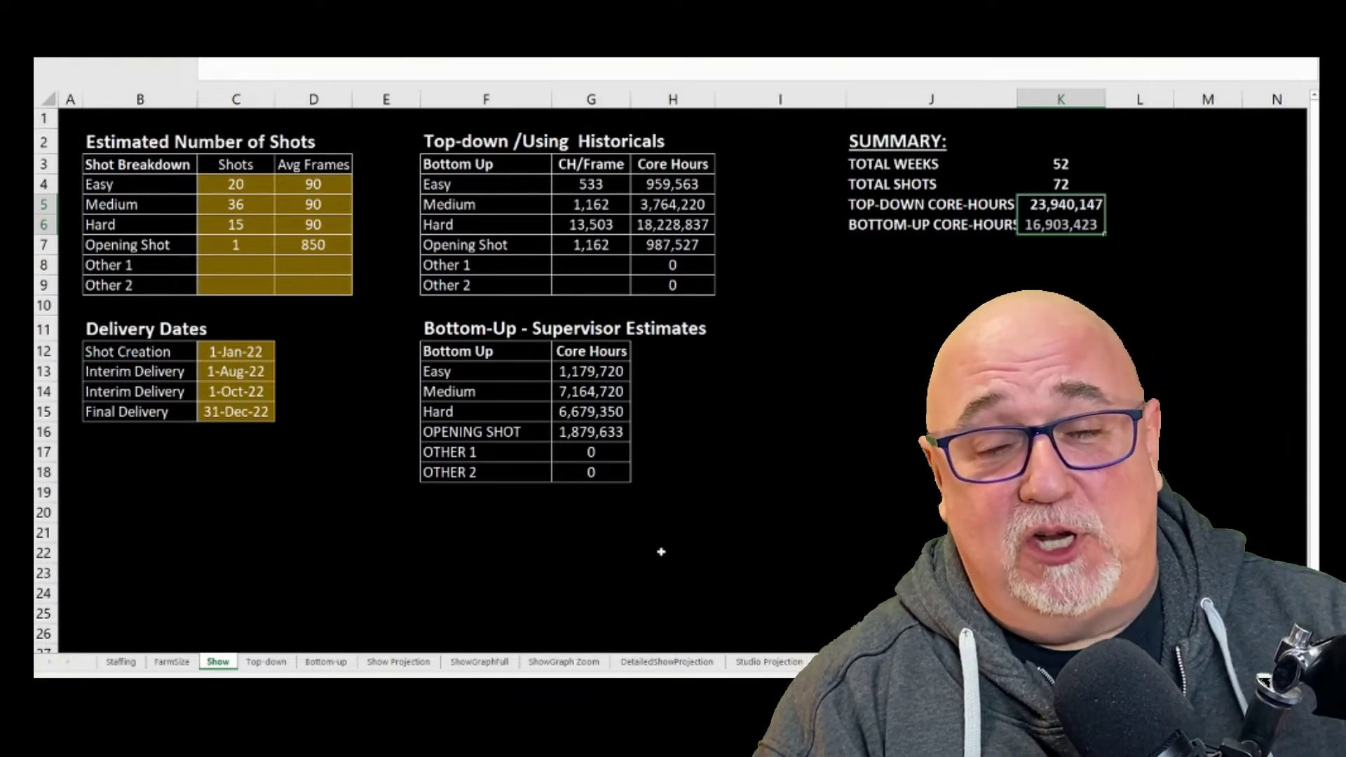
Look through the weekly top-down and bottom-up core-hours on the Show Projection sheet up to 31-Dec-22
click(399, 661)
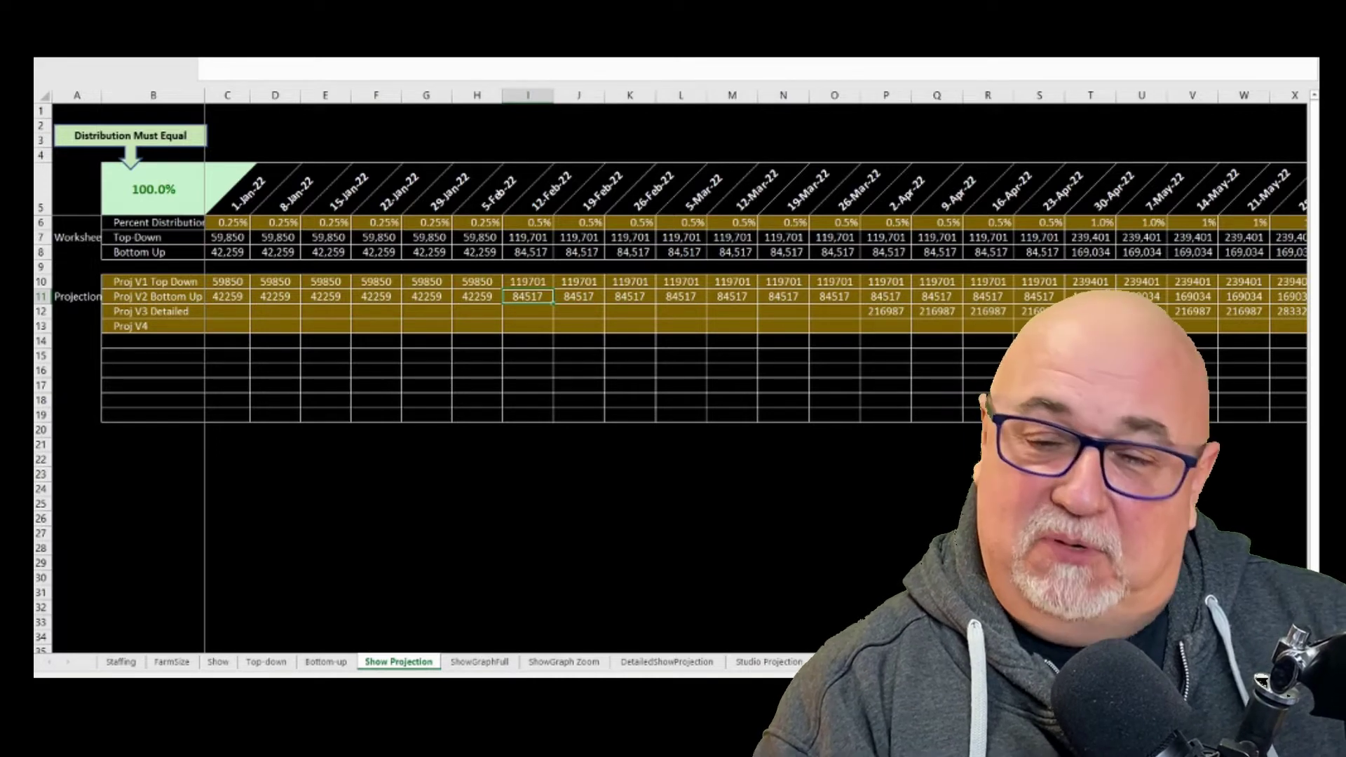
scroll(937, 272, right, 2)
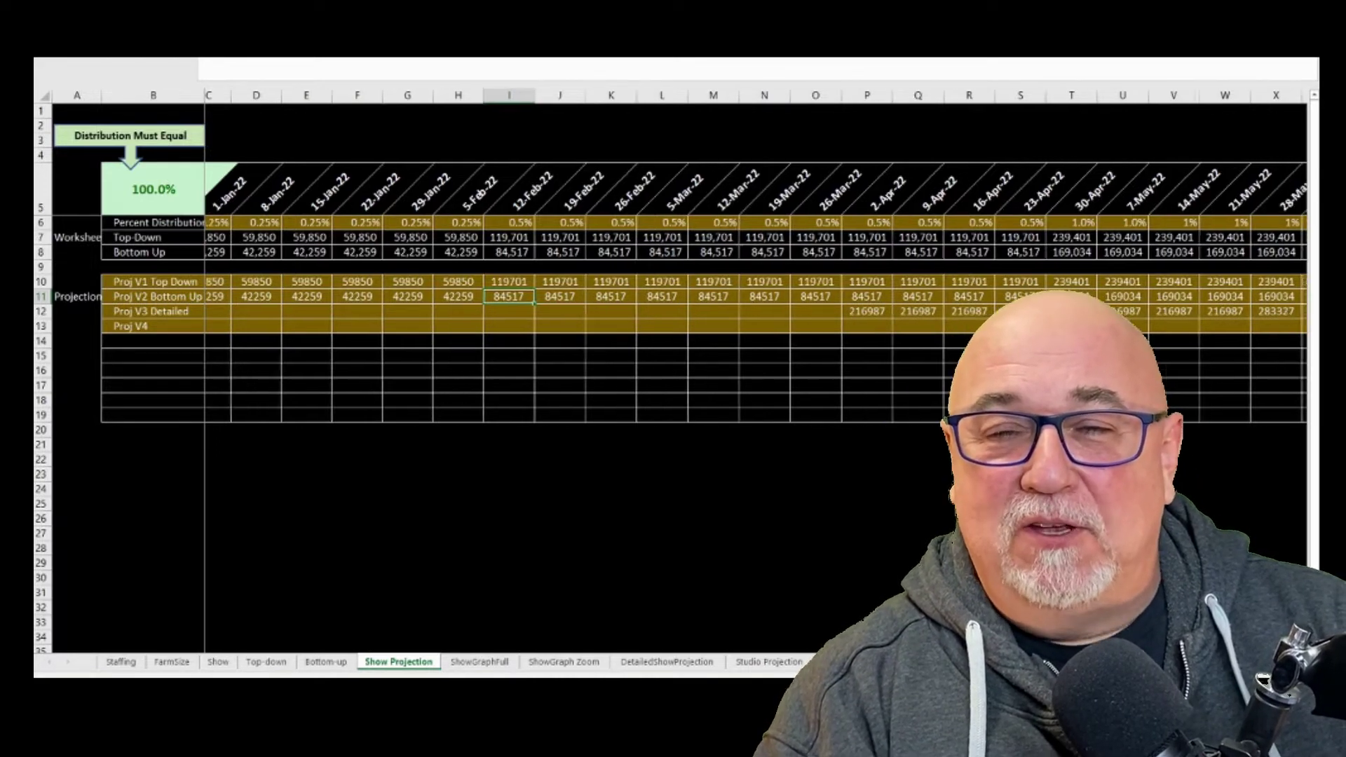
scroll(755, 256, right, 9)
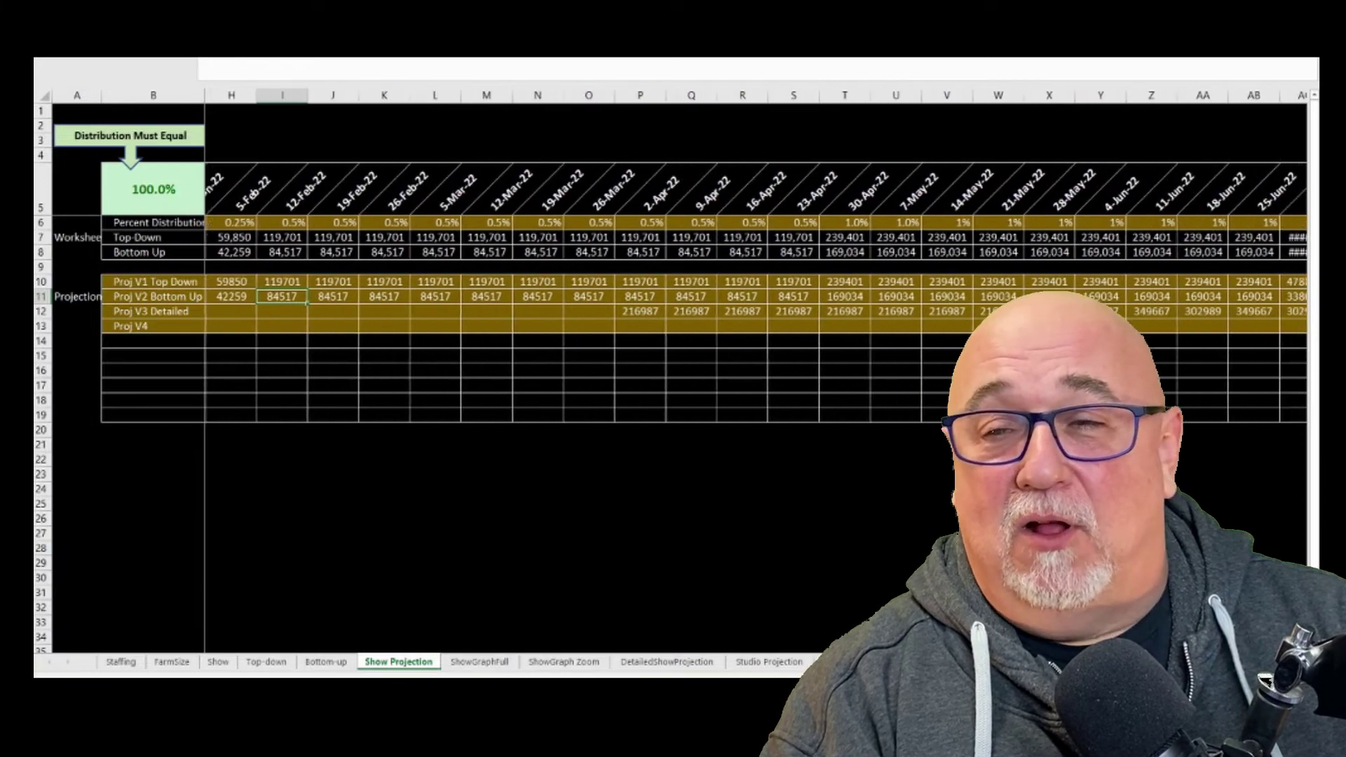
scroll(756, 256, right, 7)
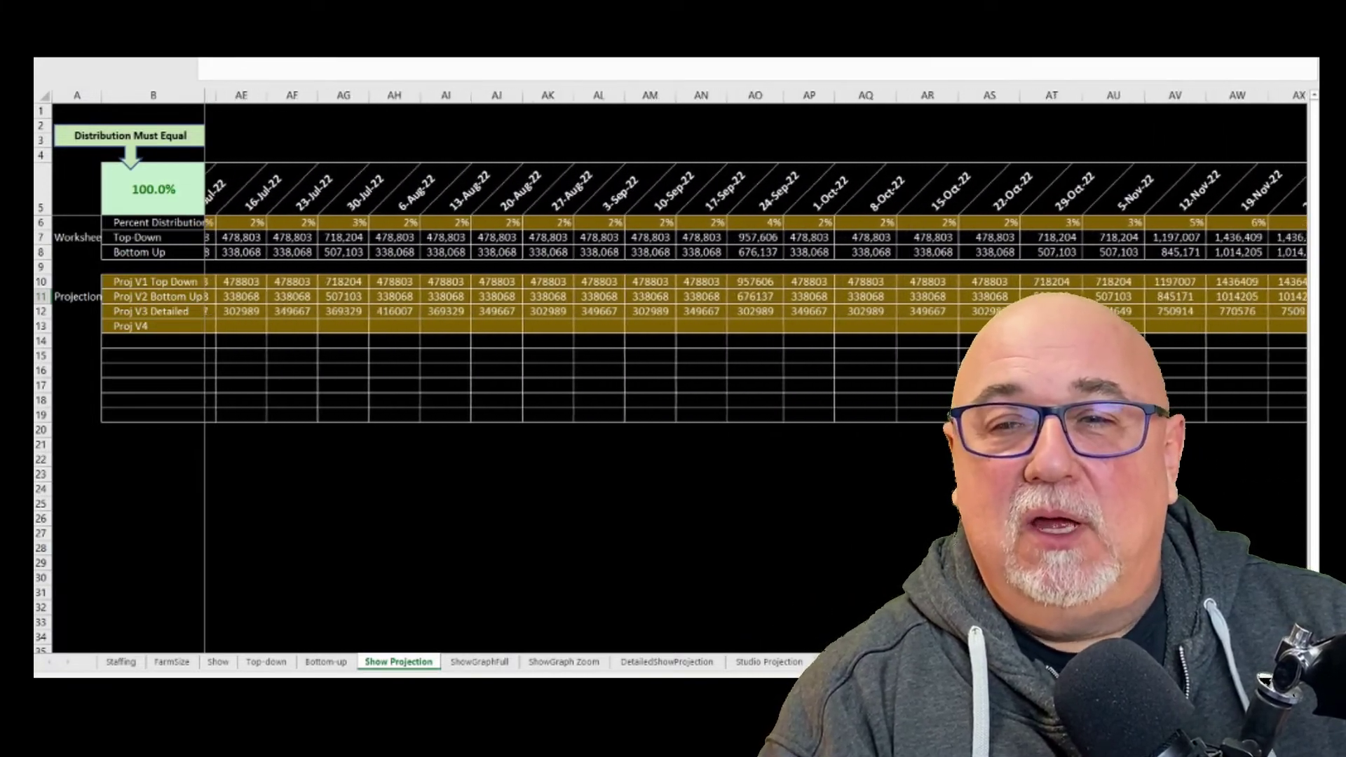
scroll(756, 256, right, 1)
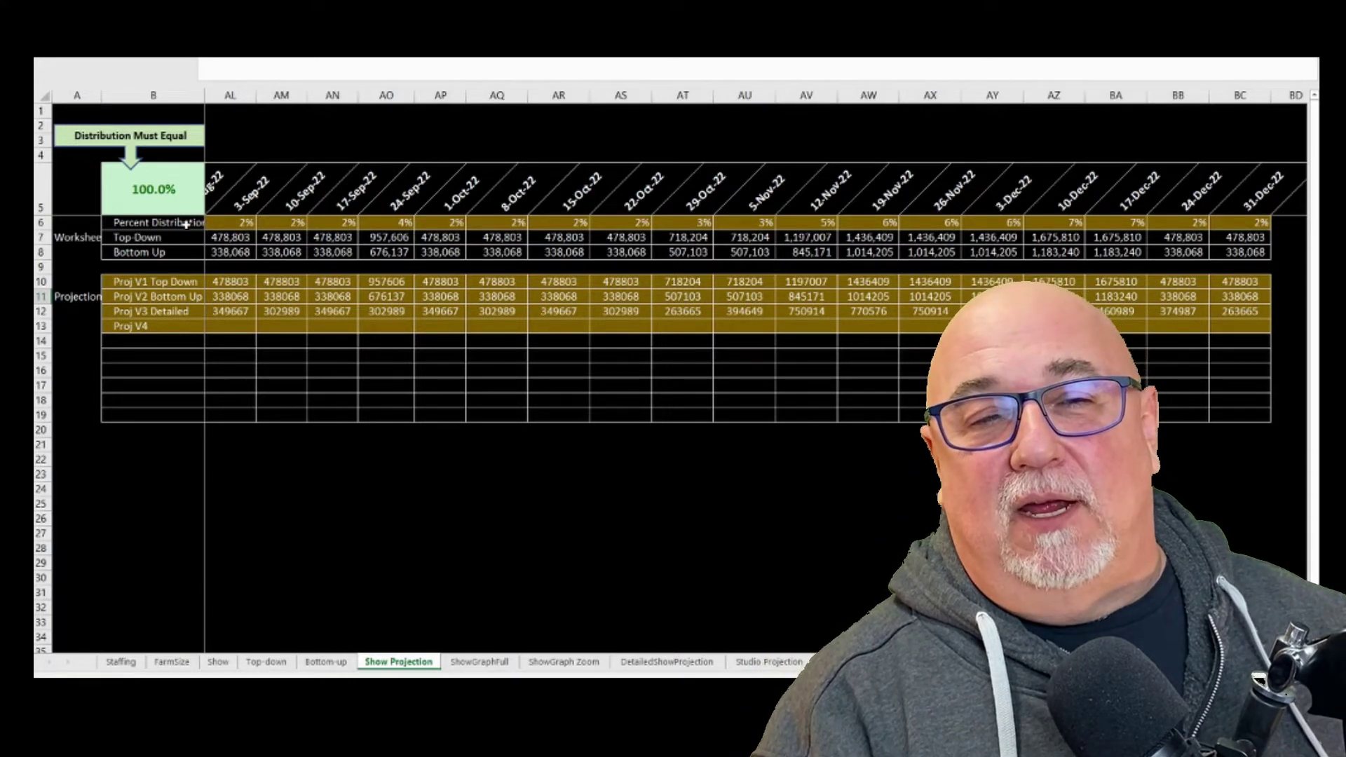
Inspect the Percent Distribution row on the Show Projection sheet, checking the 15-Jan-22, 1-Jan-22 and 12-Mar-22 cells
drag(186, 225, 431, 239)
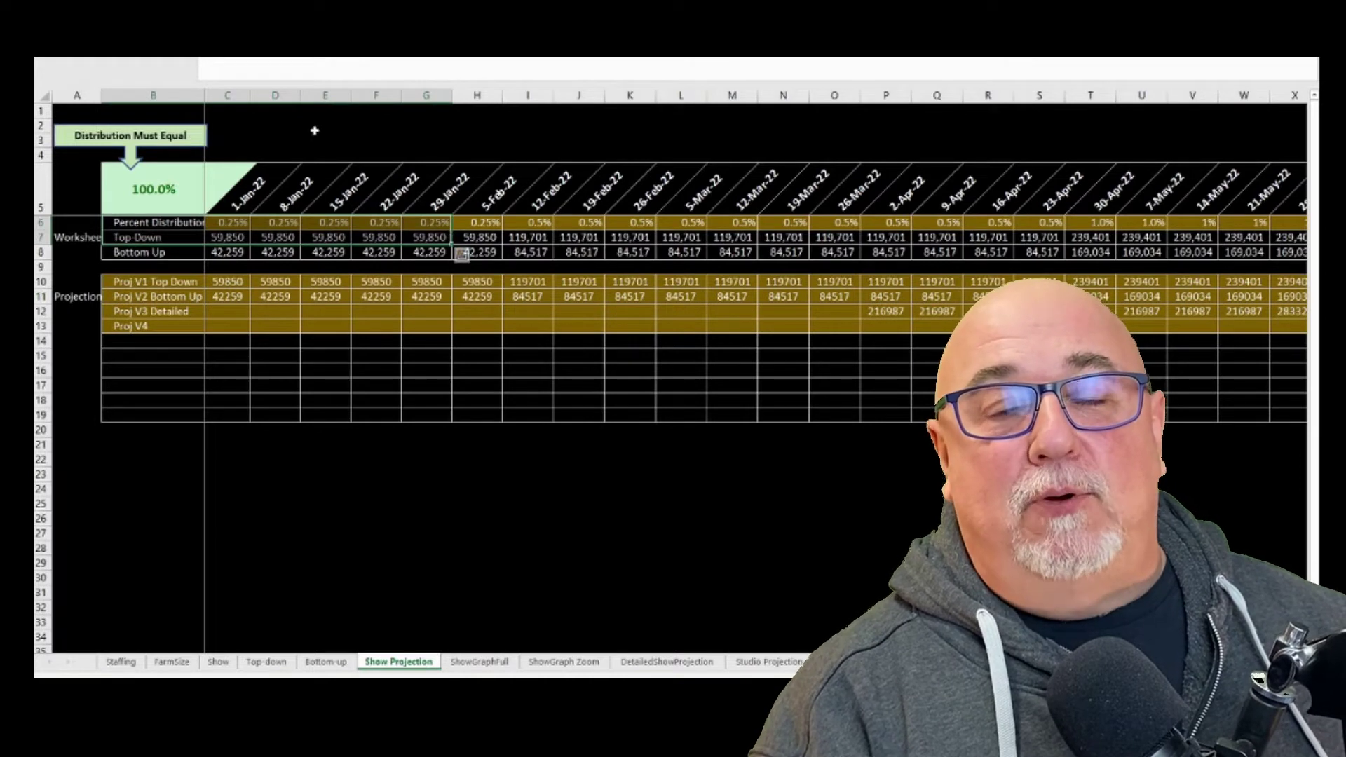
click(338, 226)
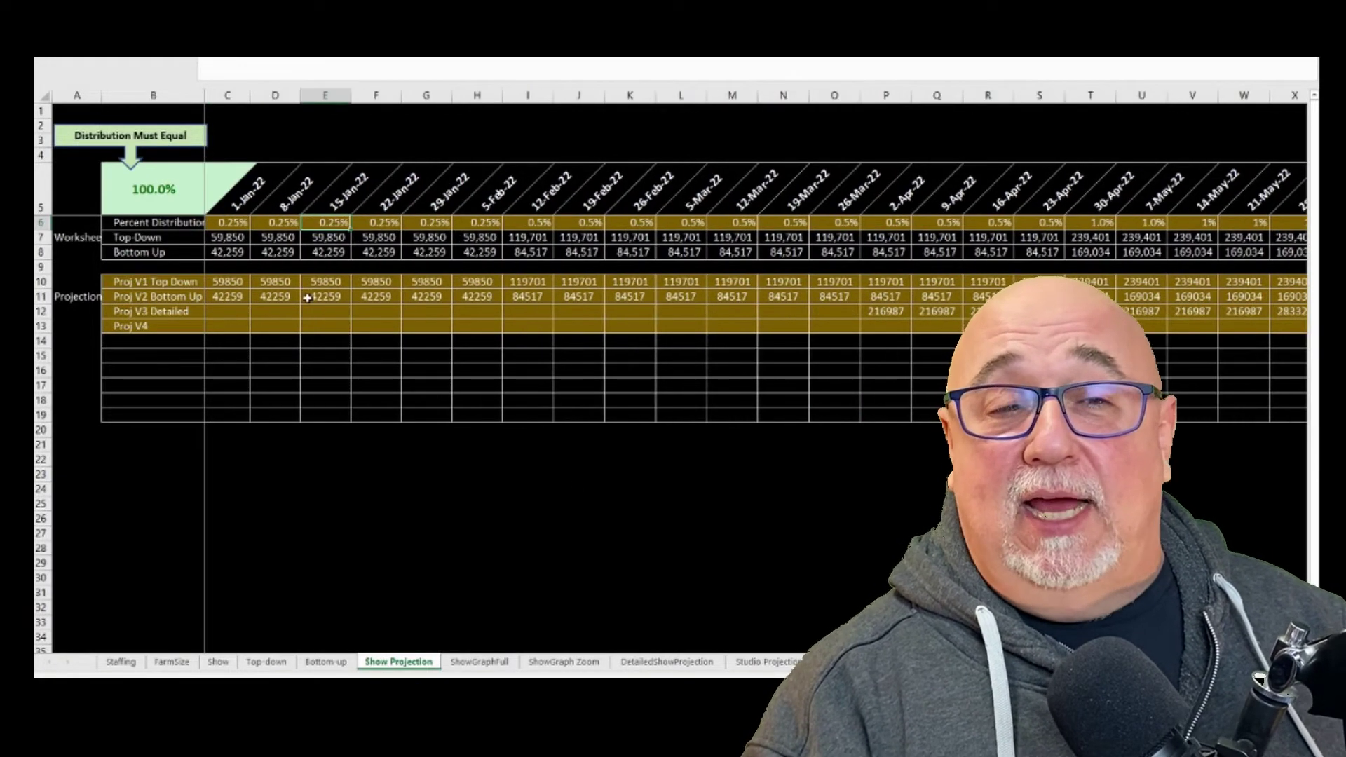
click(228, 225)
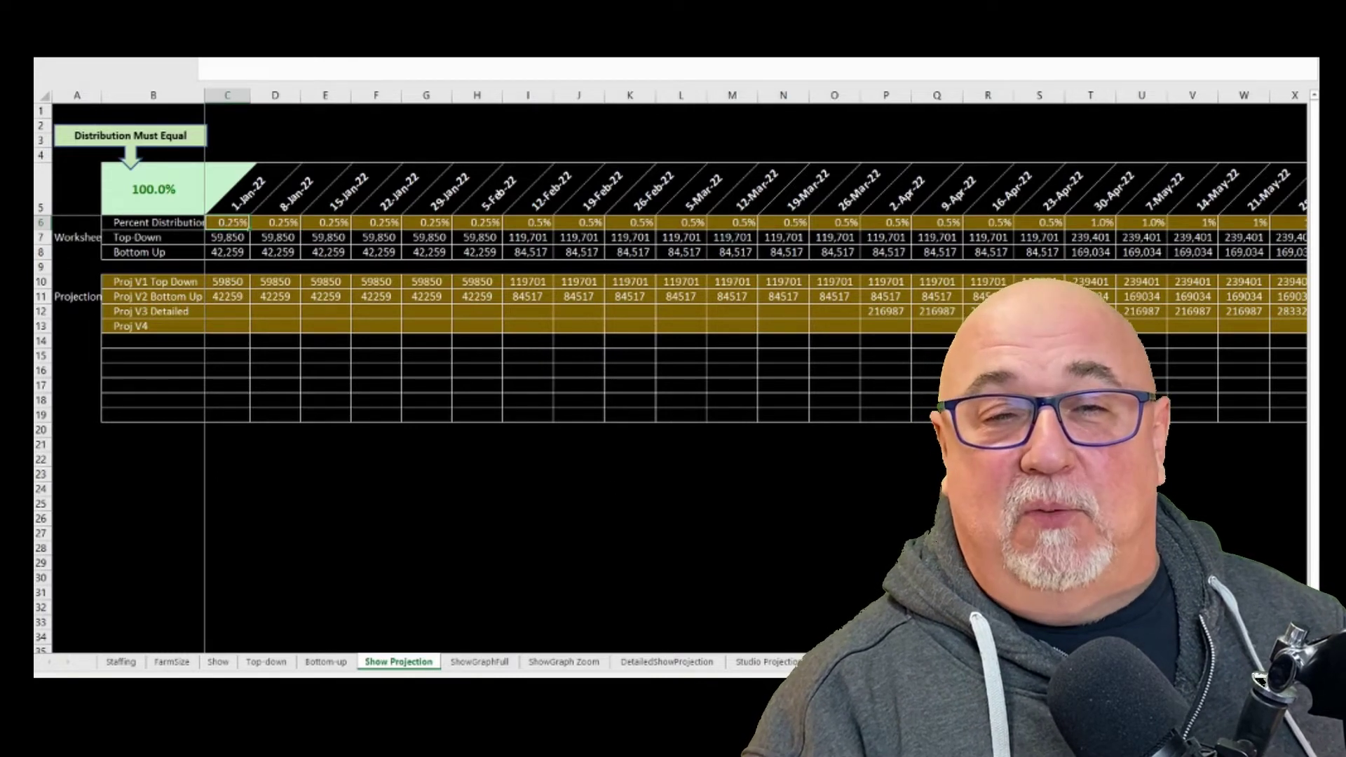
scroll(732, 310, right, 2)
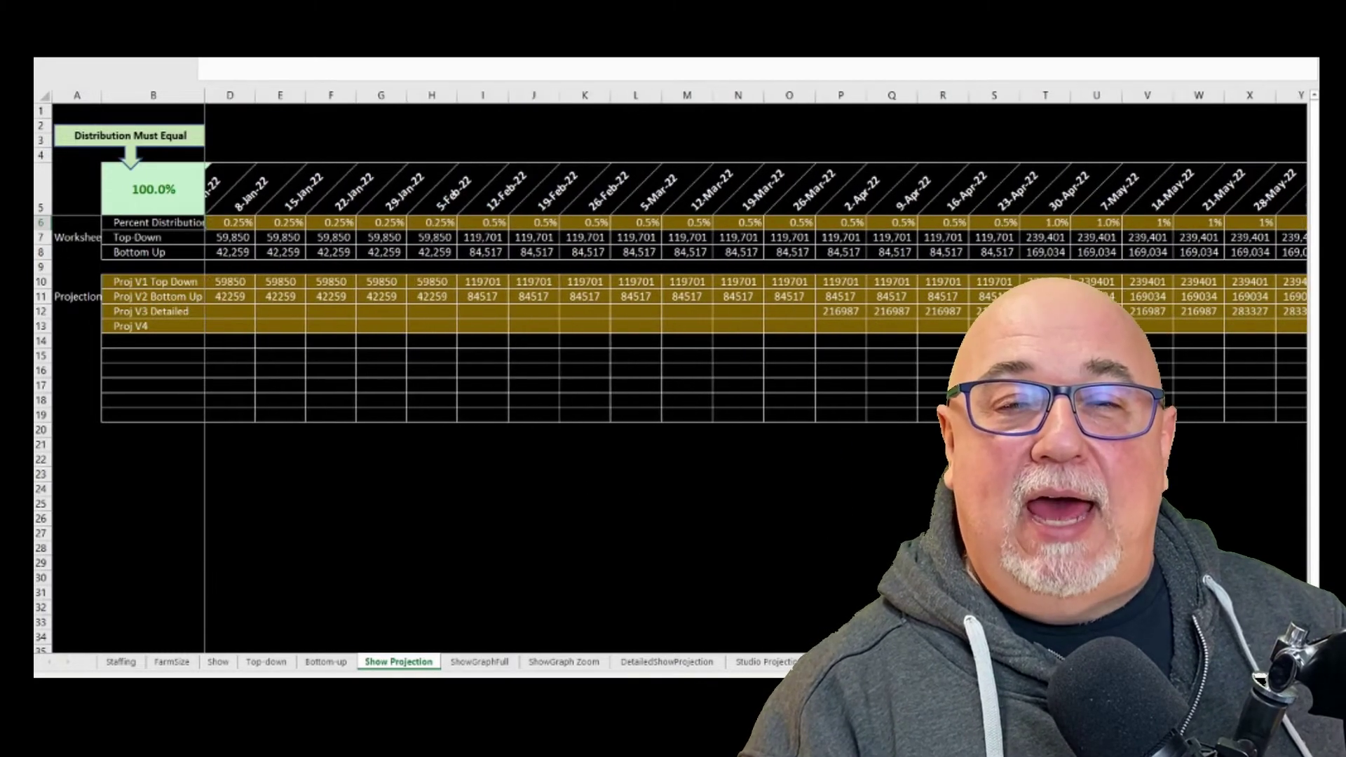
click(692, 223)
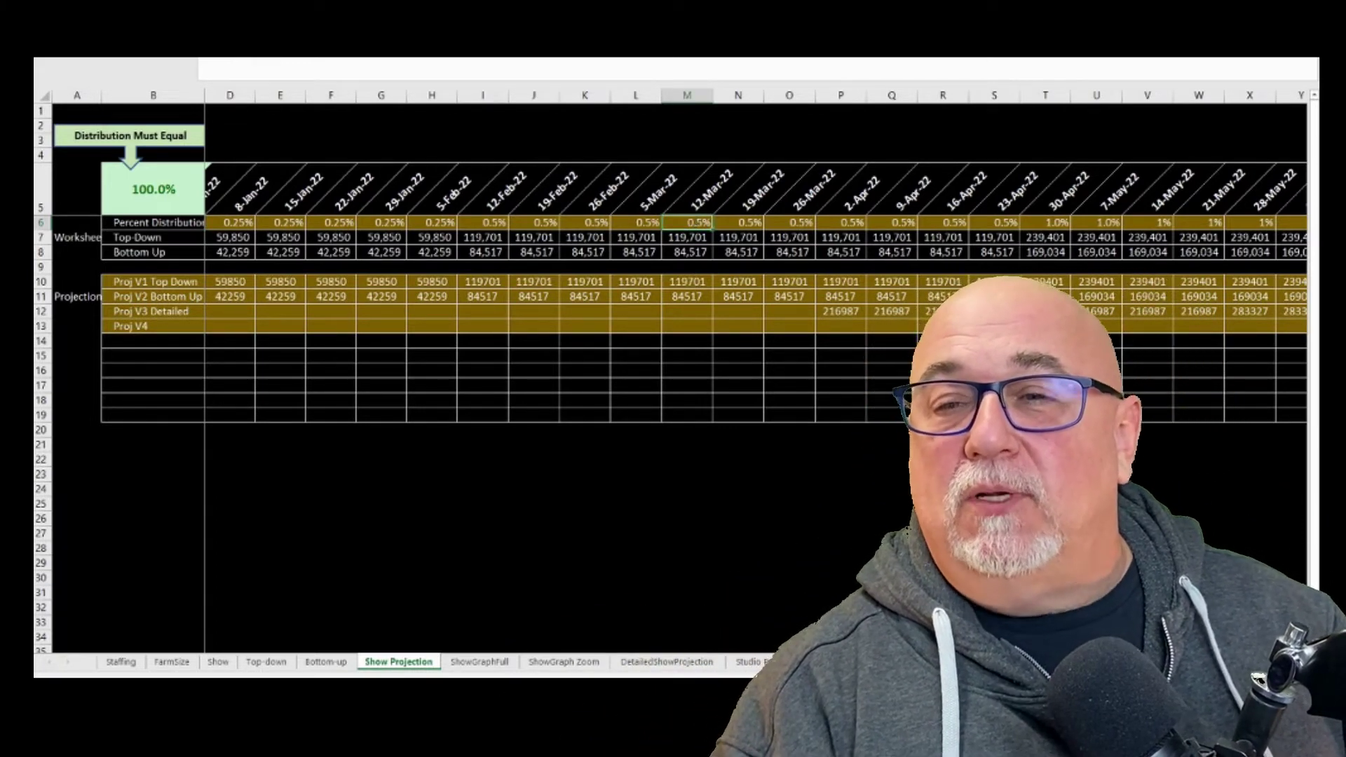
Examine the Percent Distribution row through 31-Dec-22, marking 3-Dec-22 to 17-Dec-22, 8-Oct-22 to 31-Dec-22, and the top-down hours for 3-Dec-22
scroll(756, 255, right, 10)
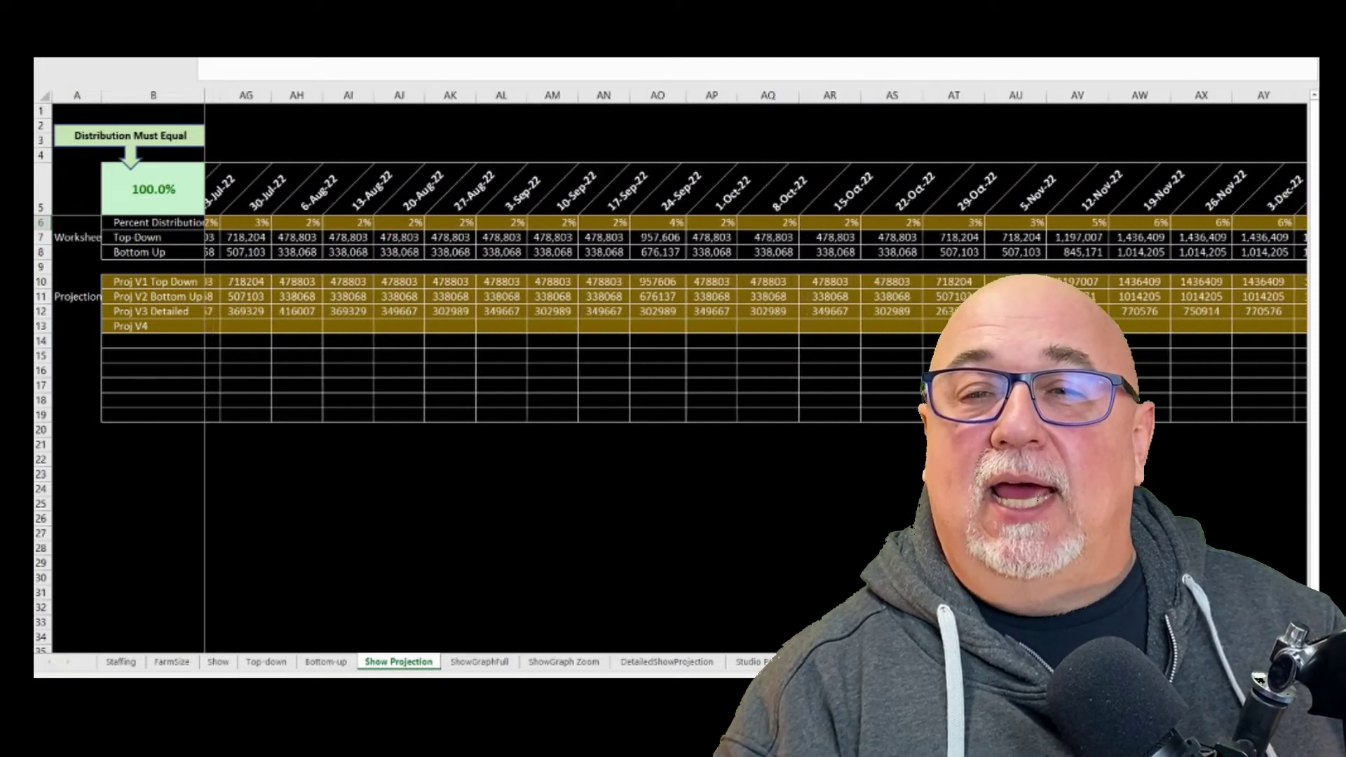
scroll(546, 190, right, 1)
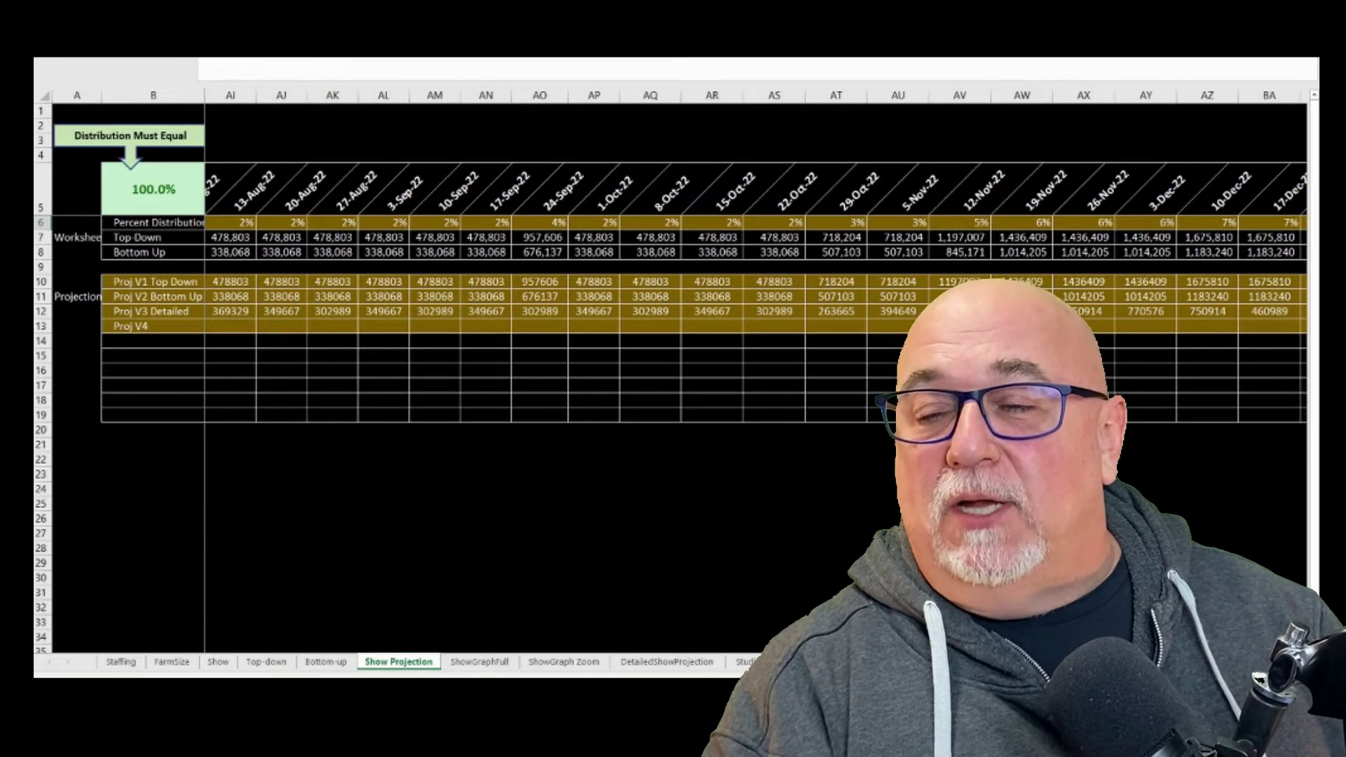
scroll(756, 257, right, 3)
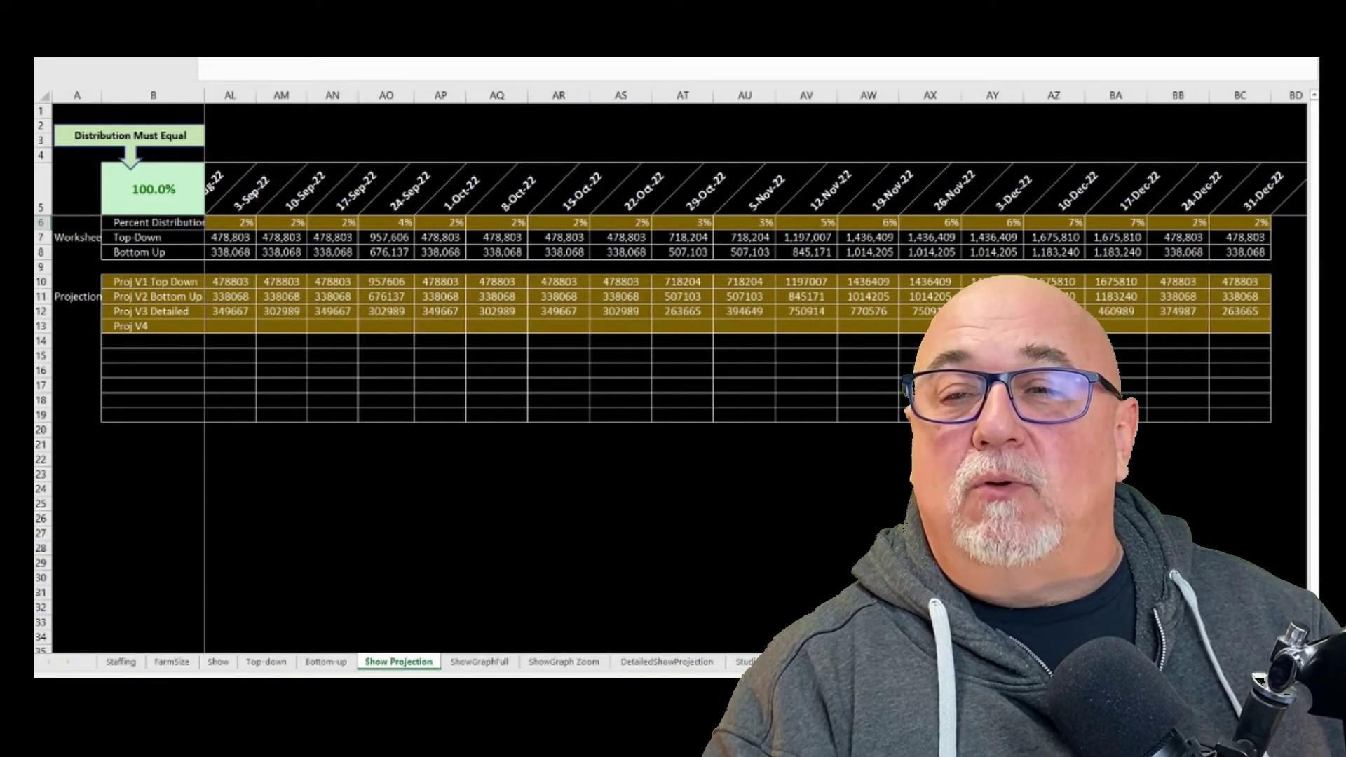
drag(1115, 223, 973, 221)
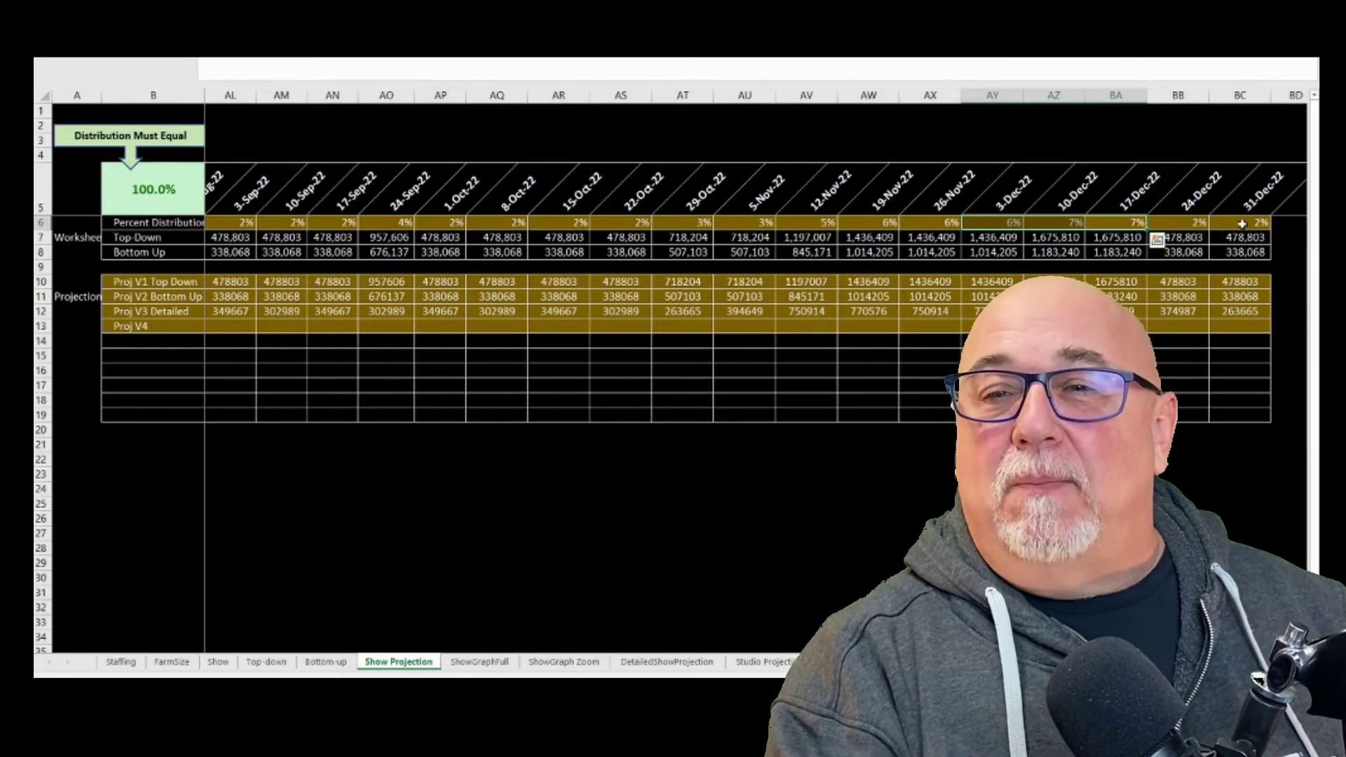
drag(1241, 223, 517, 222)
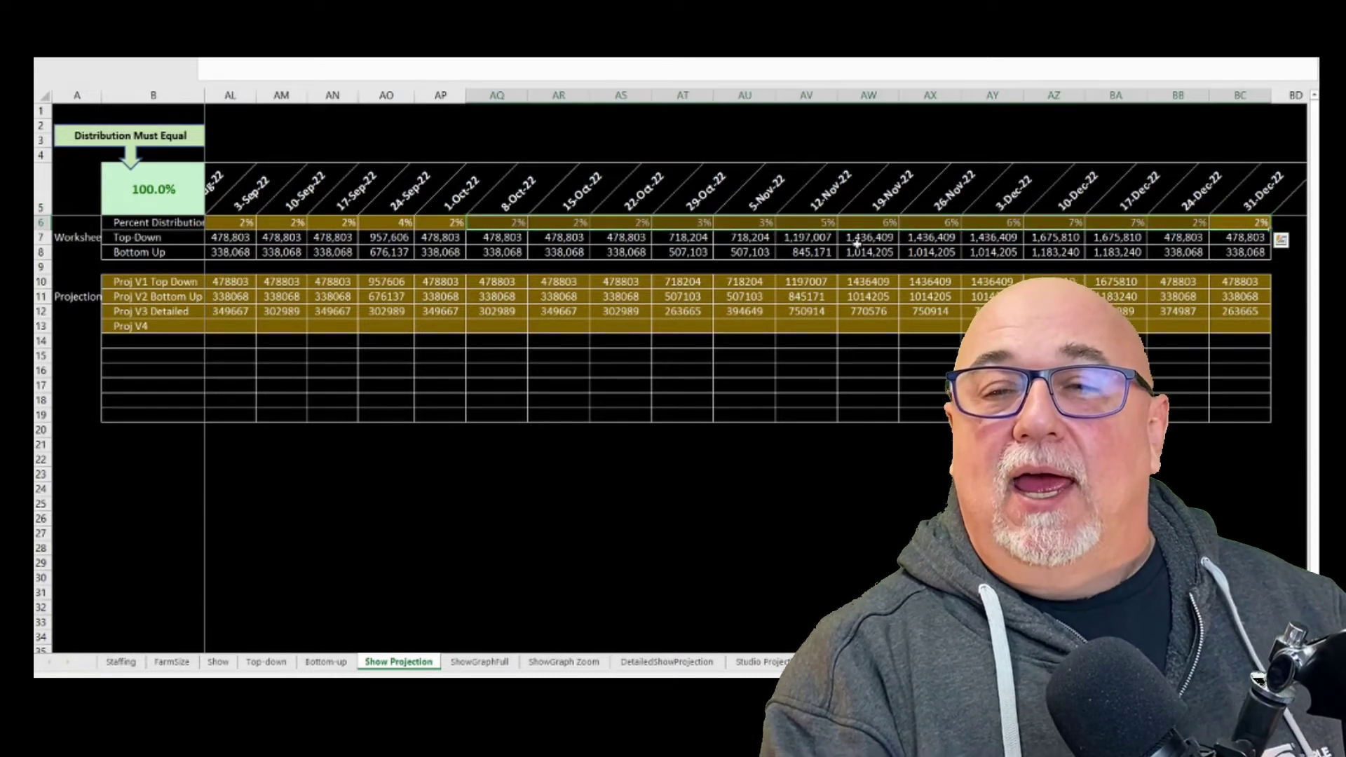
click(979, 239)
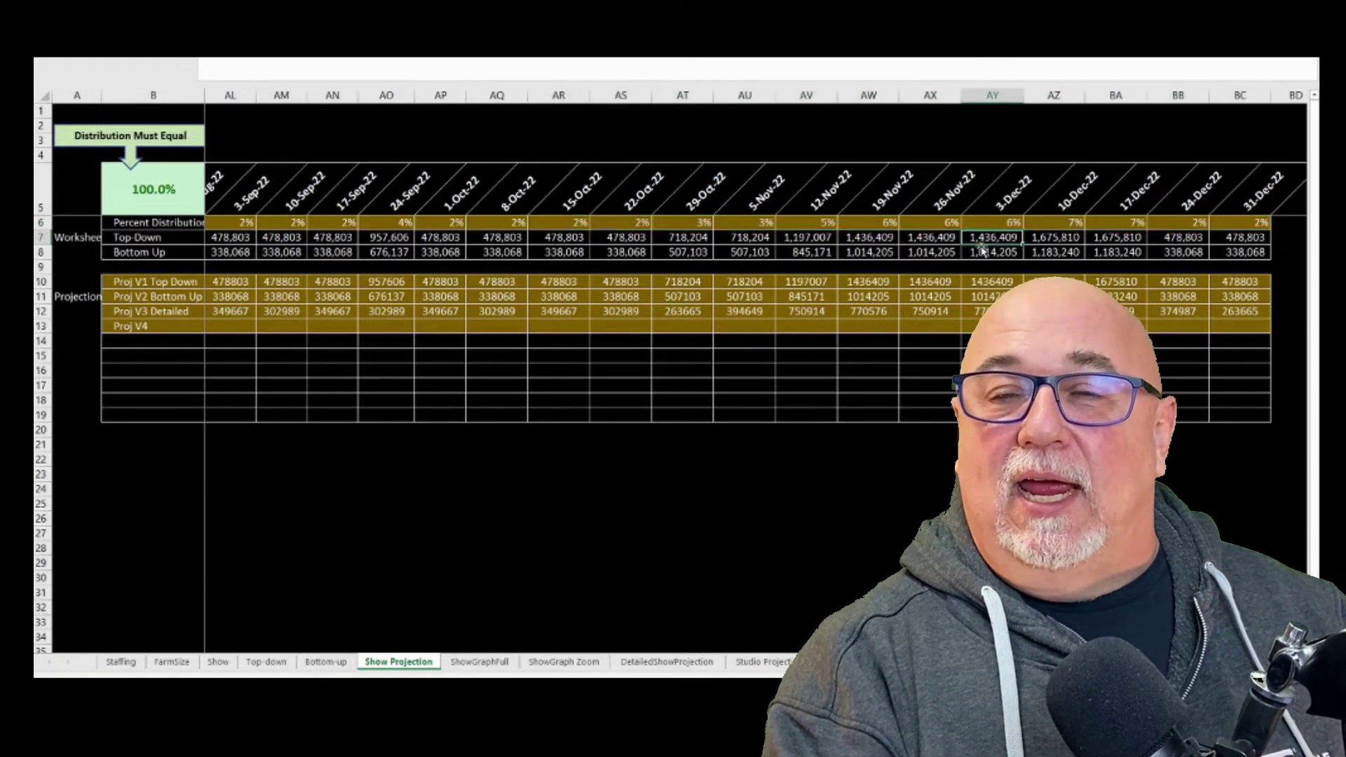
Compare the plotted projection curves on the ShowGraphFull sheet with the weekly values on the Show Projection sheet
click(469, 663)
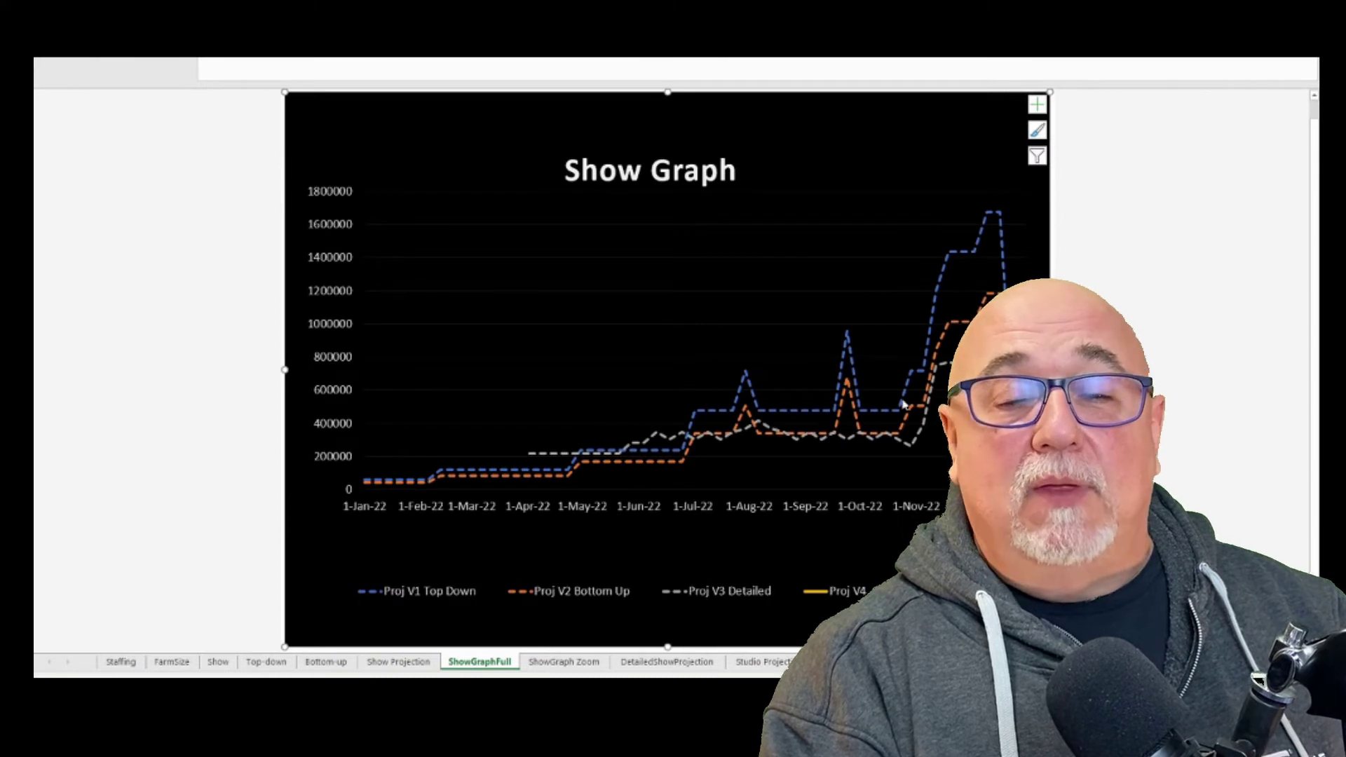
click(415, 663)
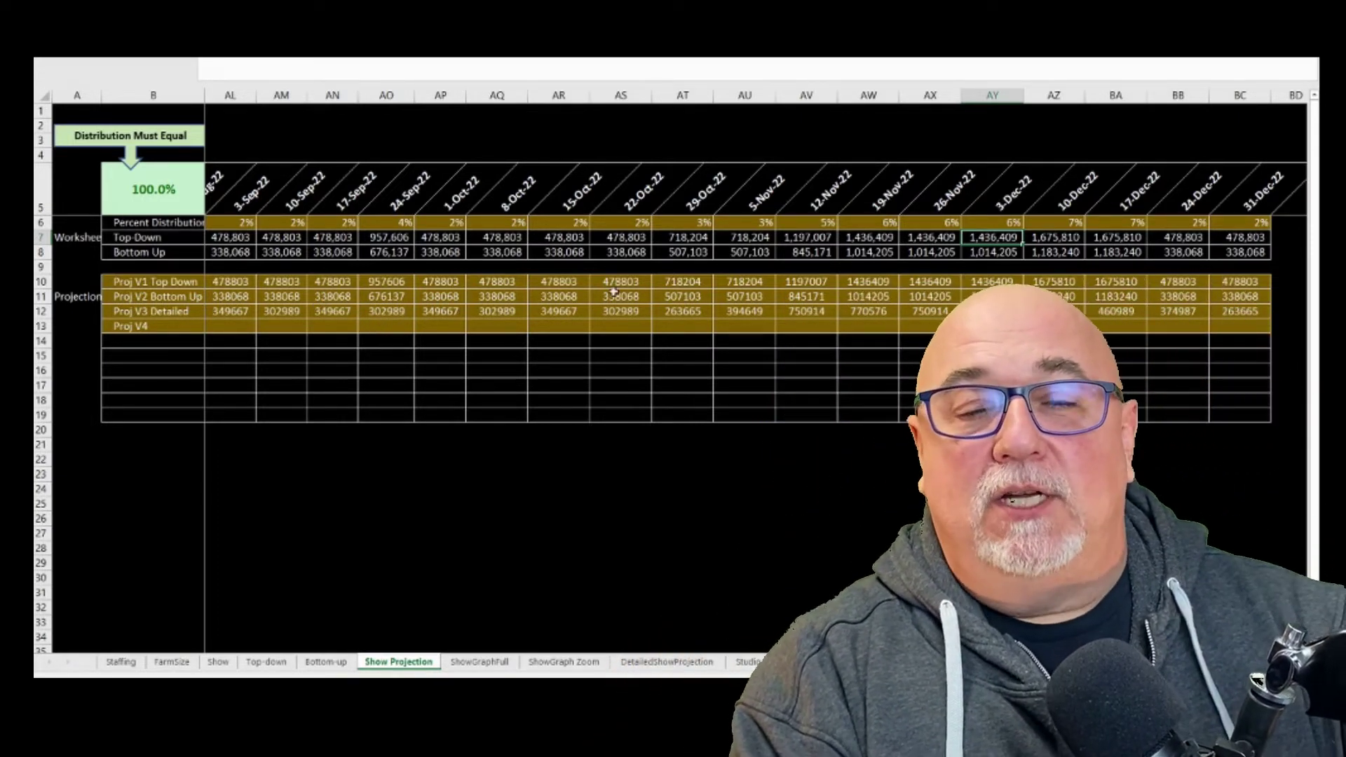
click(467, 661)
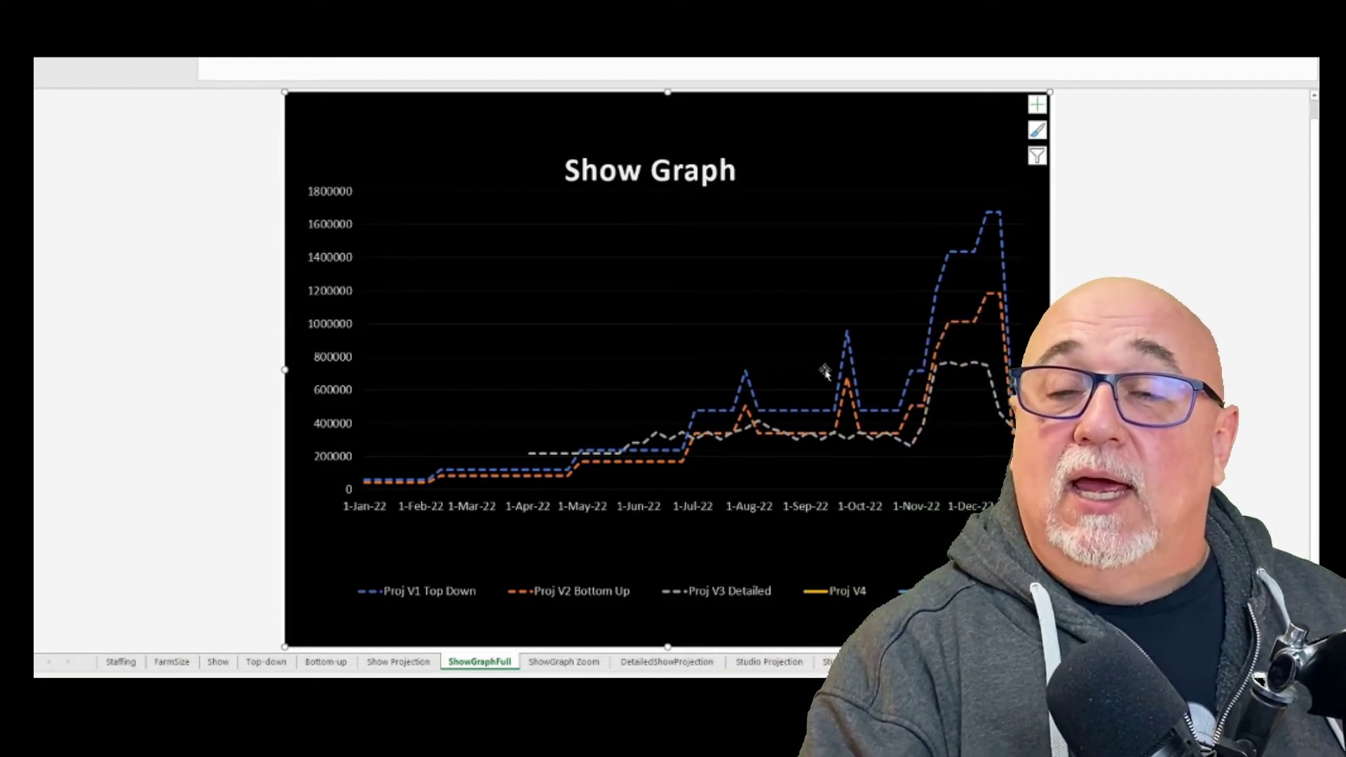
mouse_move(855, 391)
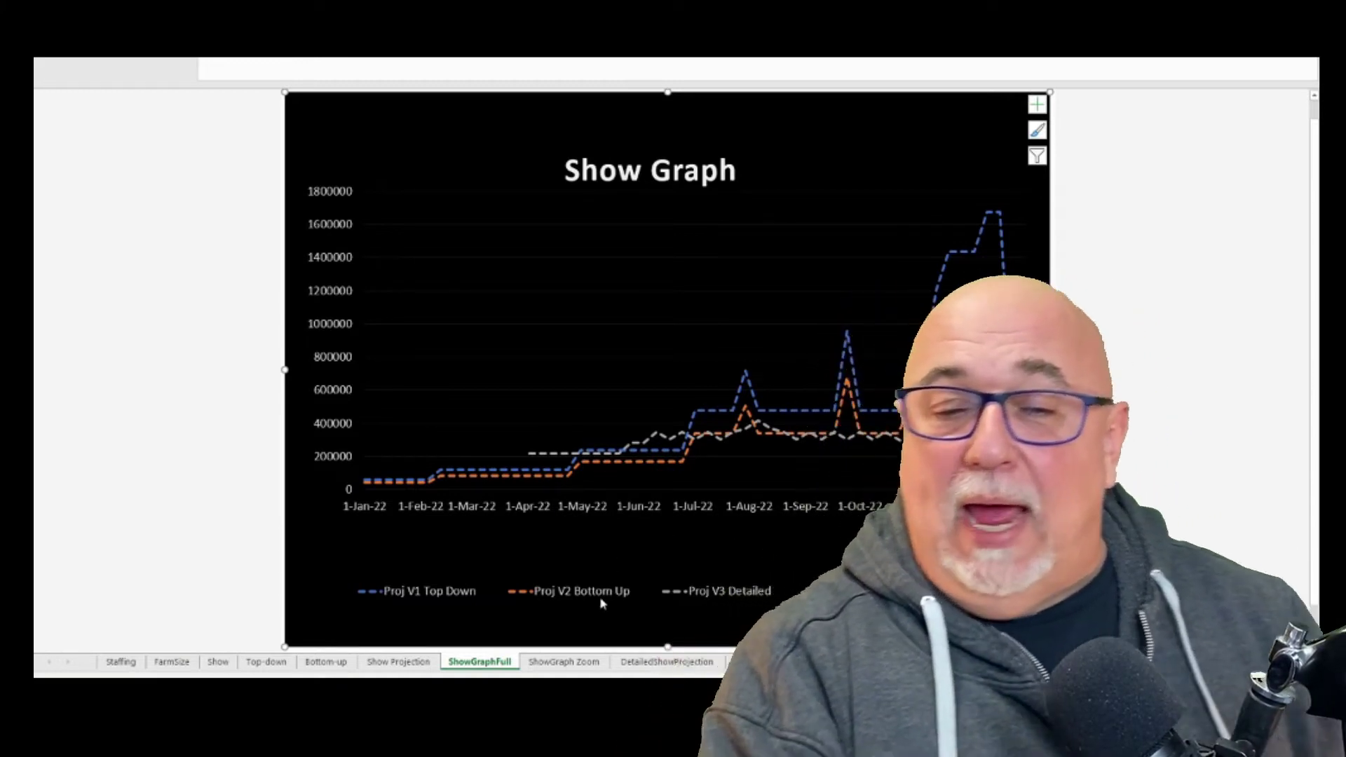
Review the distribution percentages and top-down and bottom-up core-hours for October to December 2022 on the Show Projection sheet
click(397, 662)
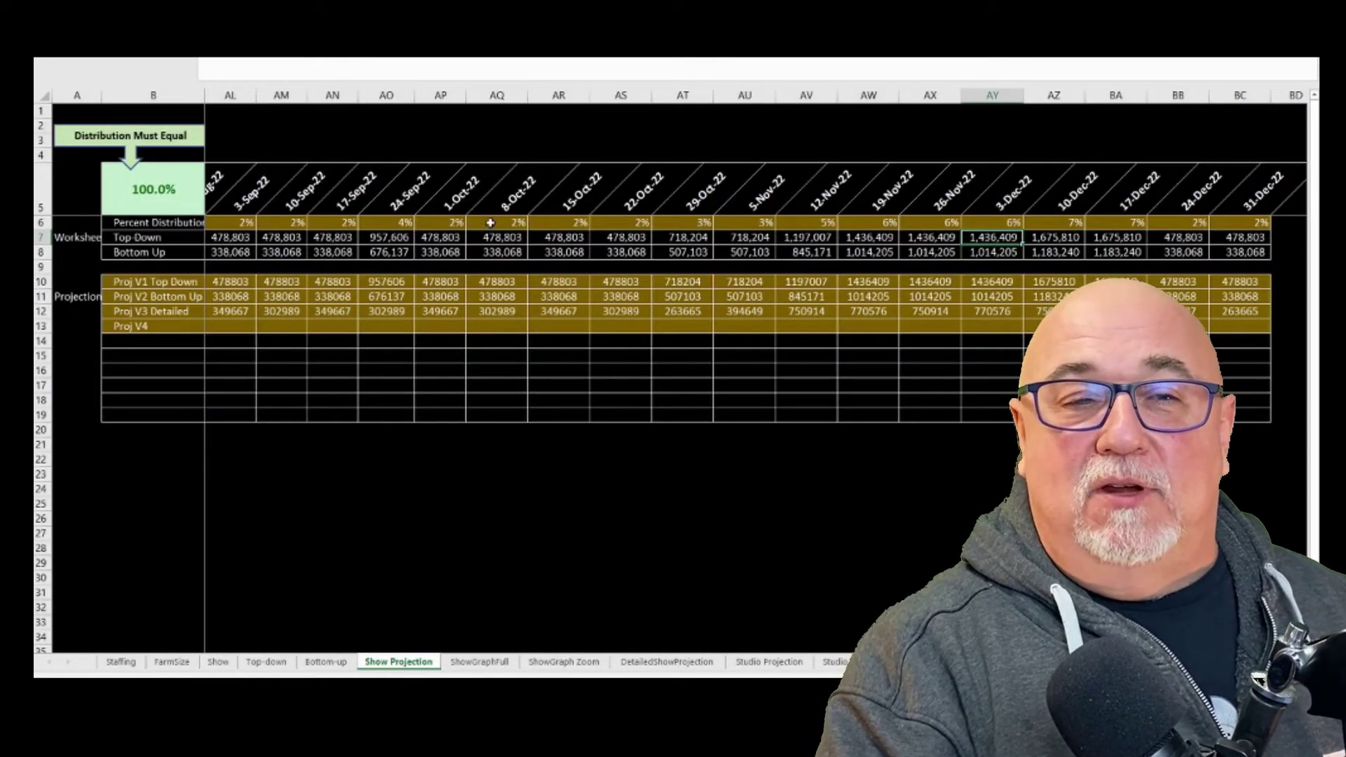
drag(484, 223, 561, 237)
drag(649, 261, 660, 264)
click(671, 253)
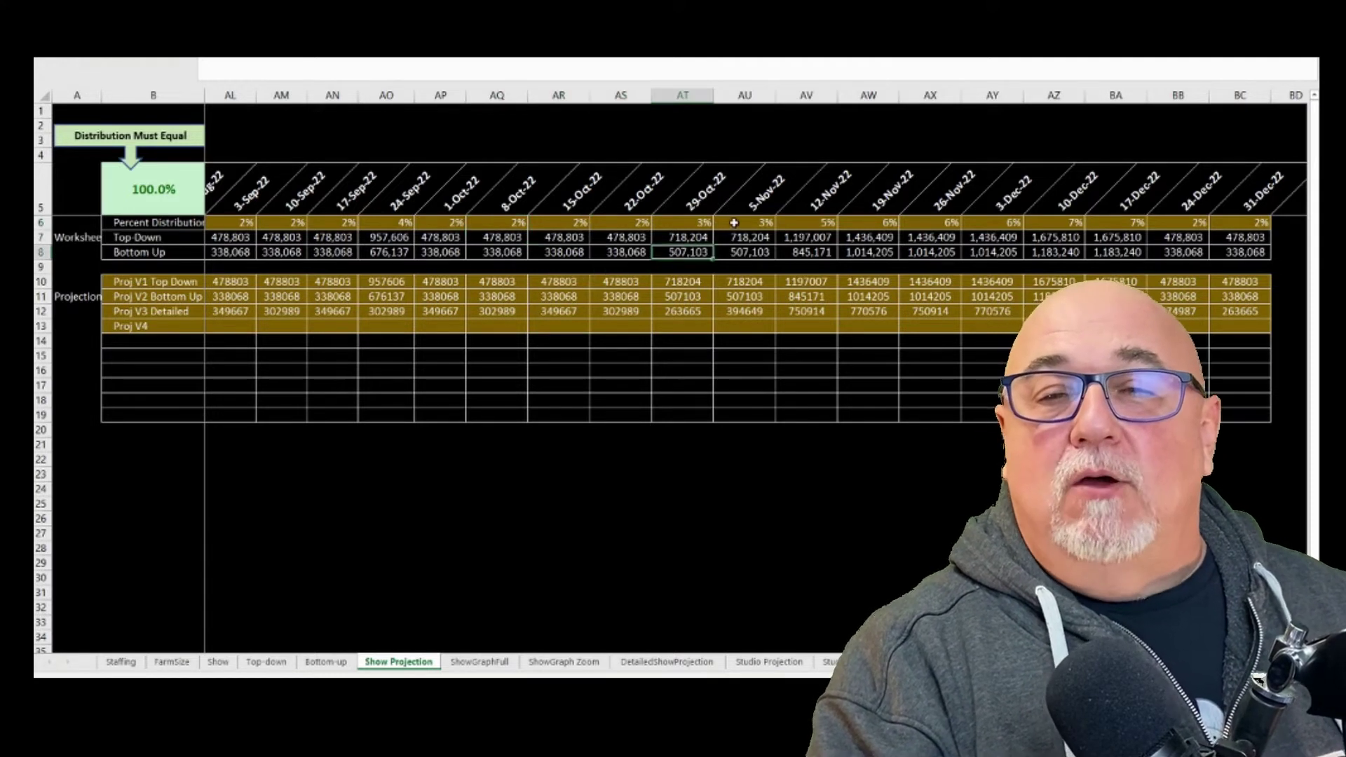
drag(733, 223, 753, 256)
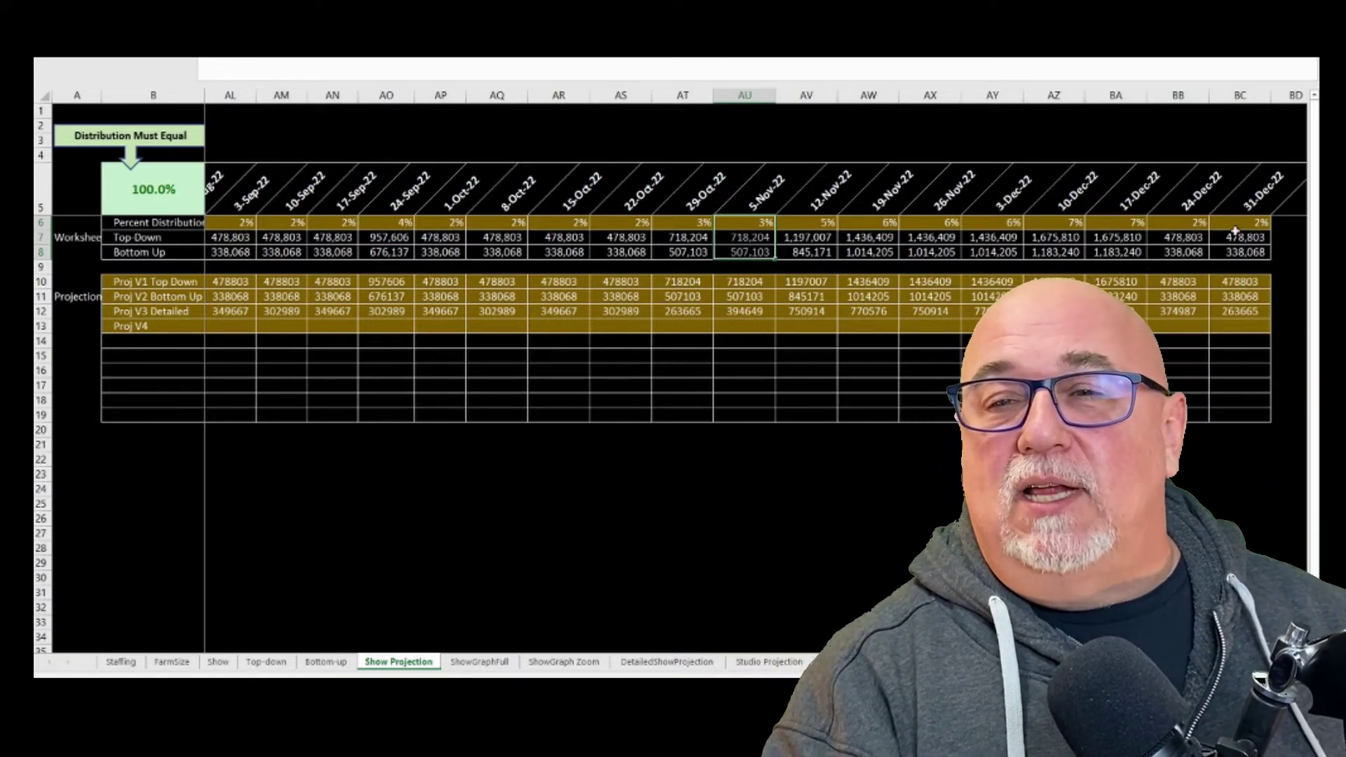
drag(1238, 224, 620, 237)
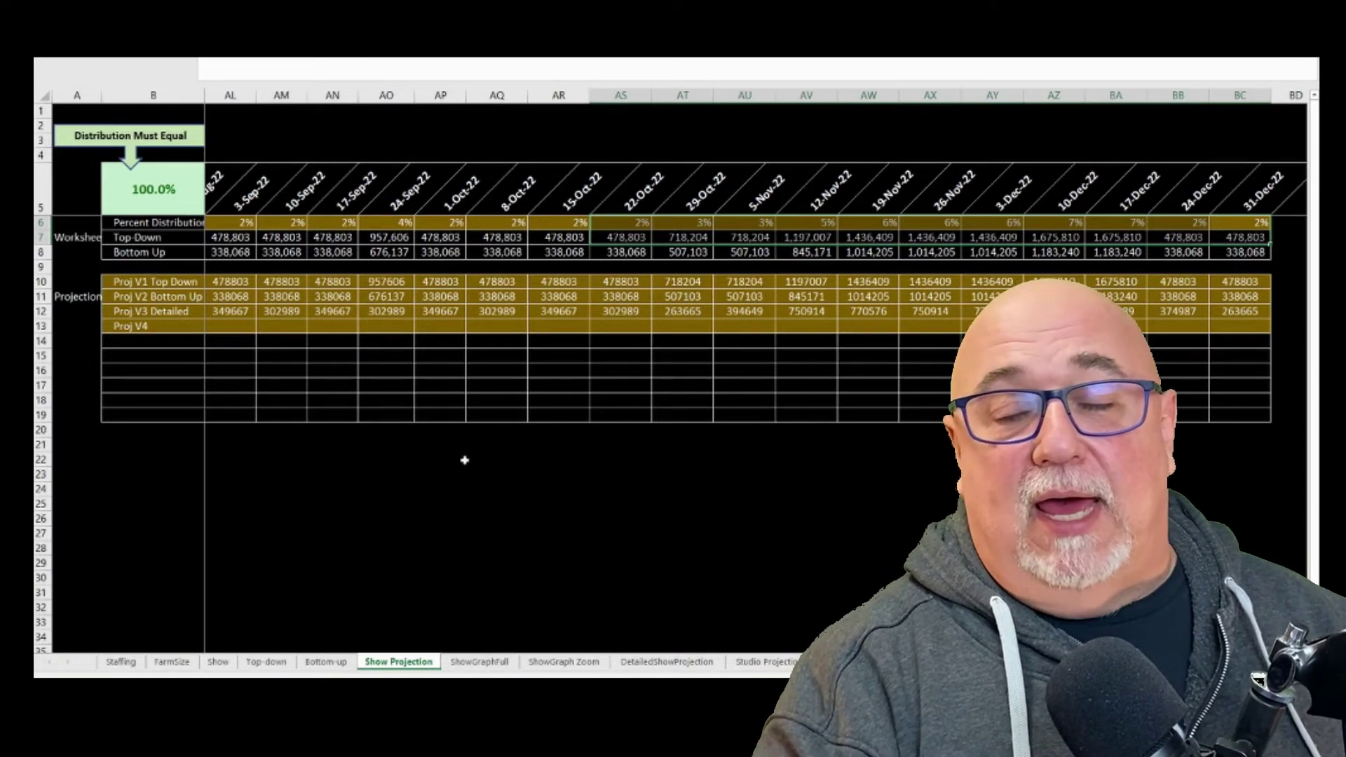
View the full-year Show Graph and the zoomed chart on the ShowGraph Zoom sheet
click(480, 662)
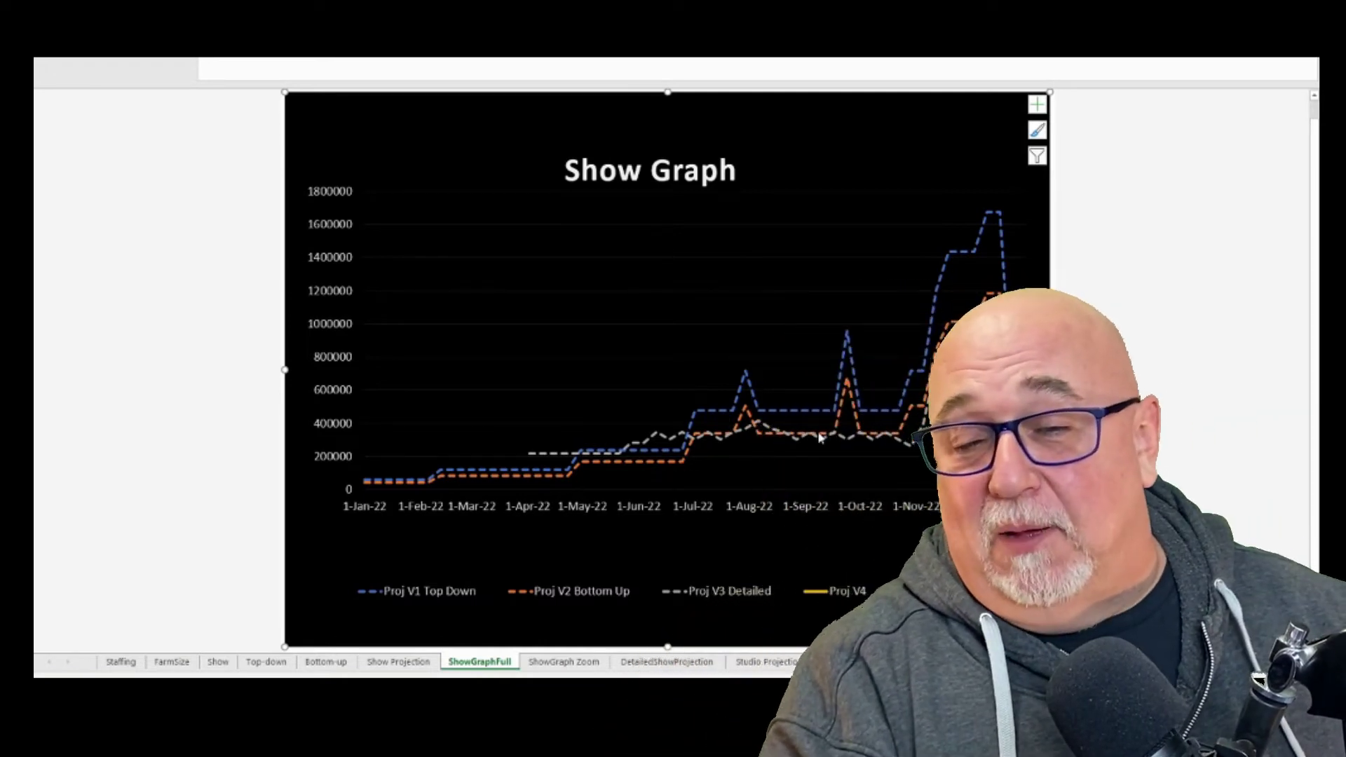
click(537, 664)
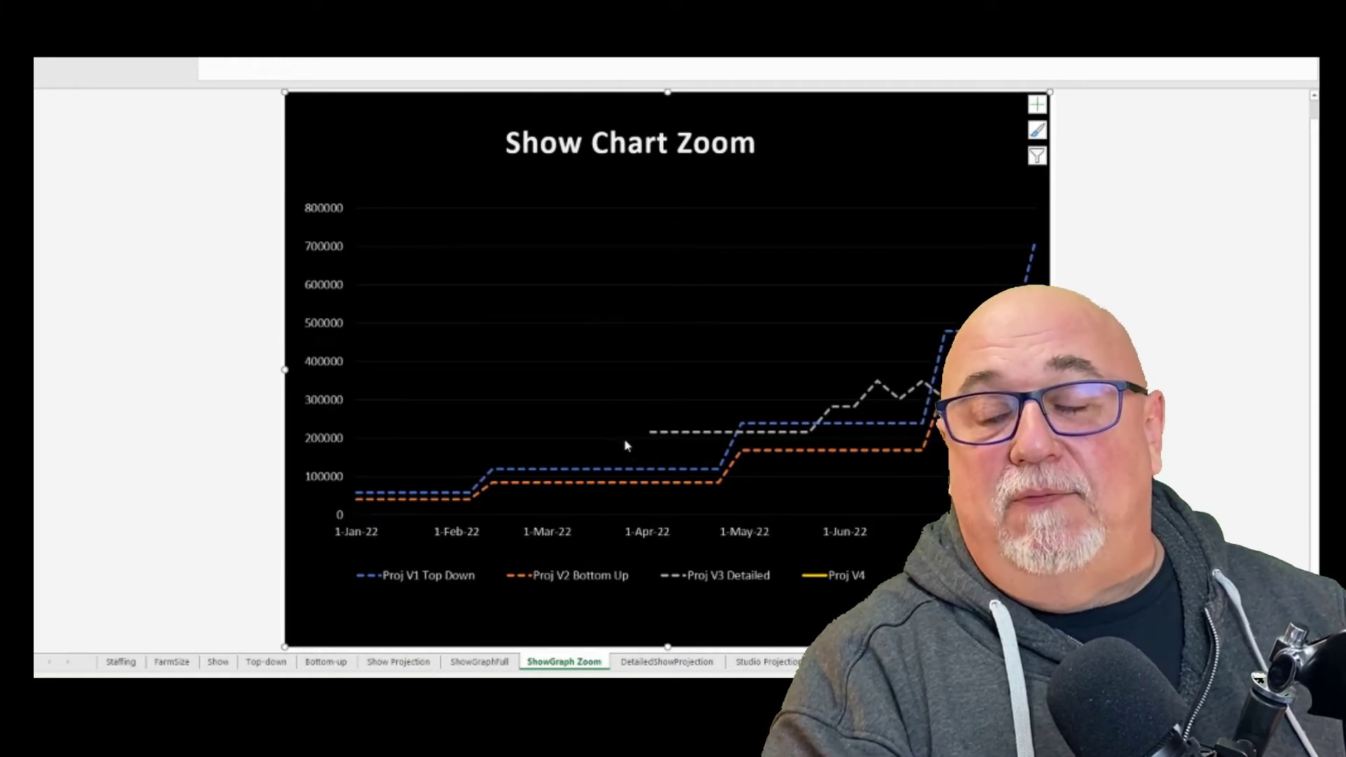
Zoom in on the DetailedShowProjection sheet and look through the weekly core-hours of the EASY, MED and HARD shots
click(657, 666)
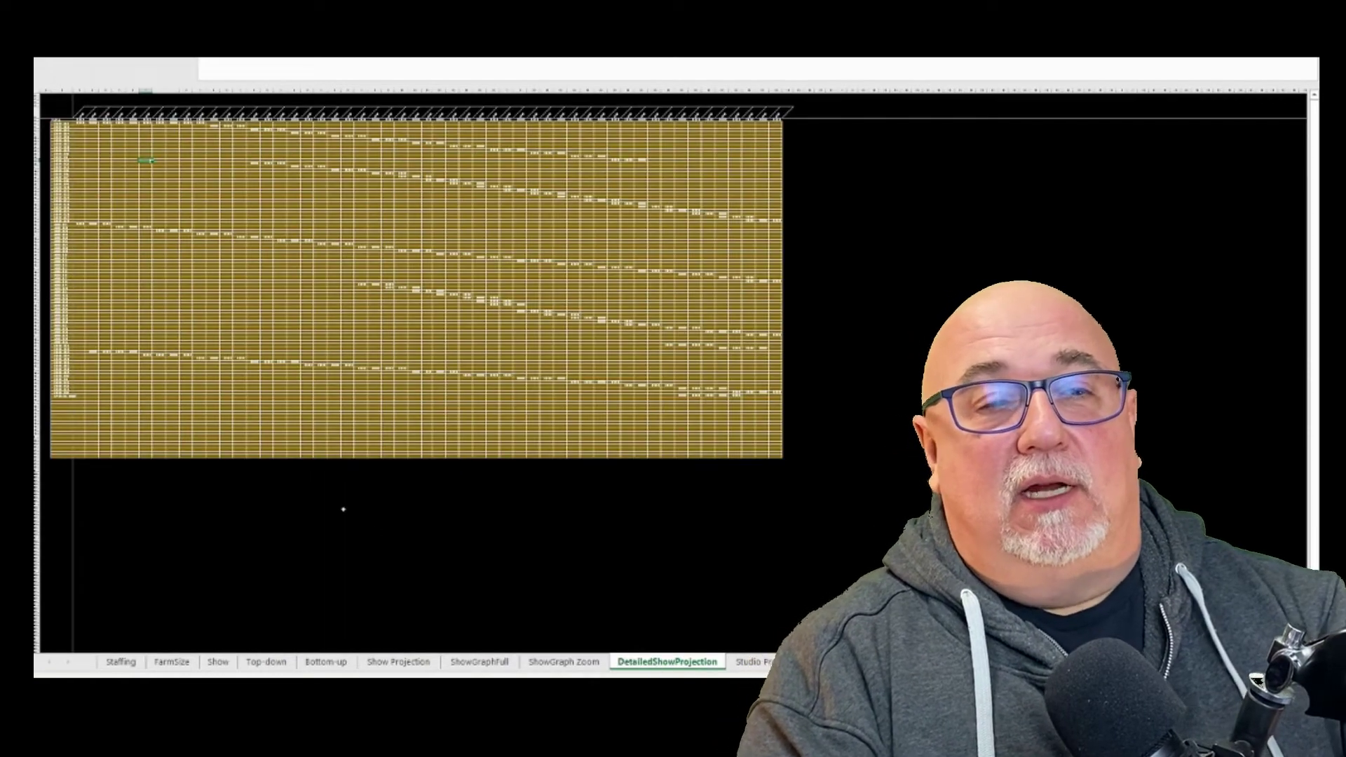
ctrl+scroll(561, 542, up, 5)
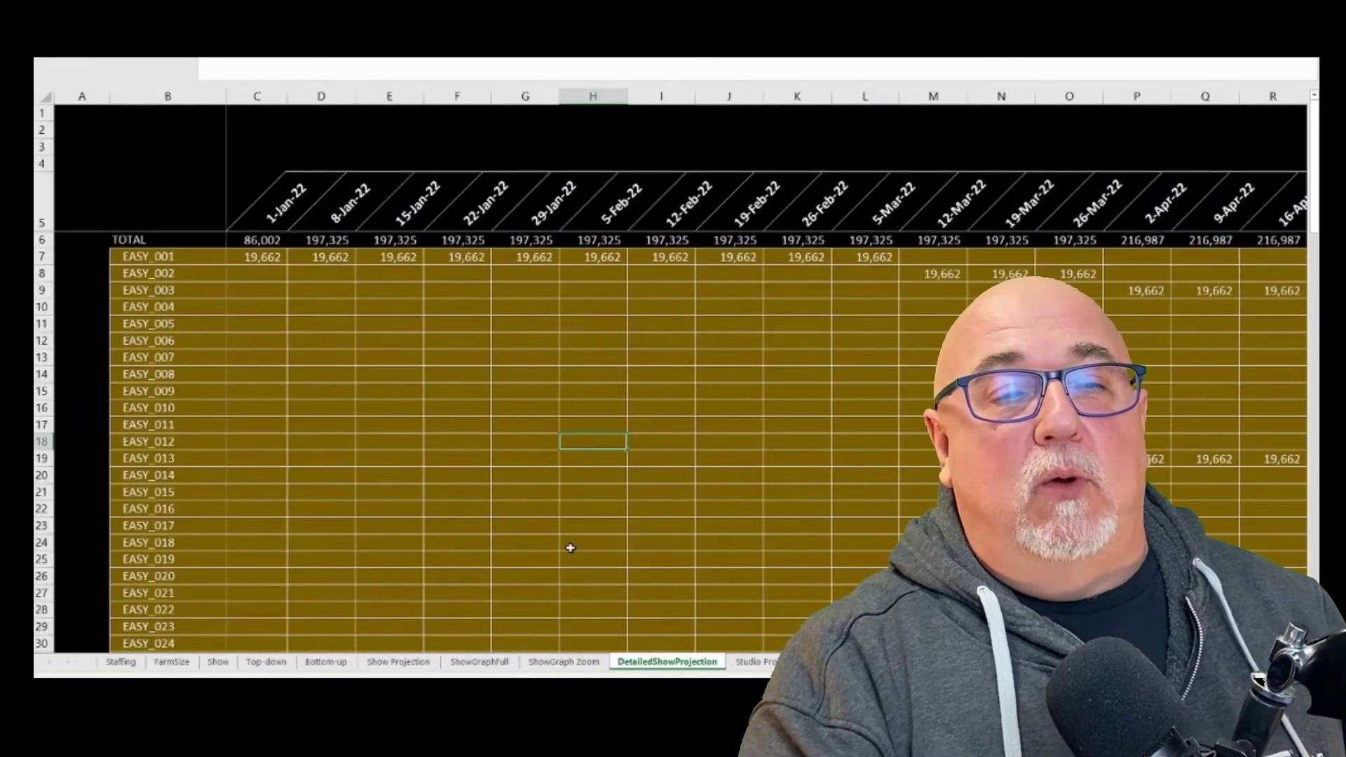
scroll(622, 550, down, 8)
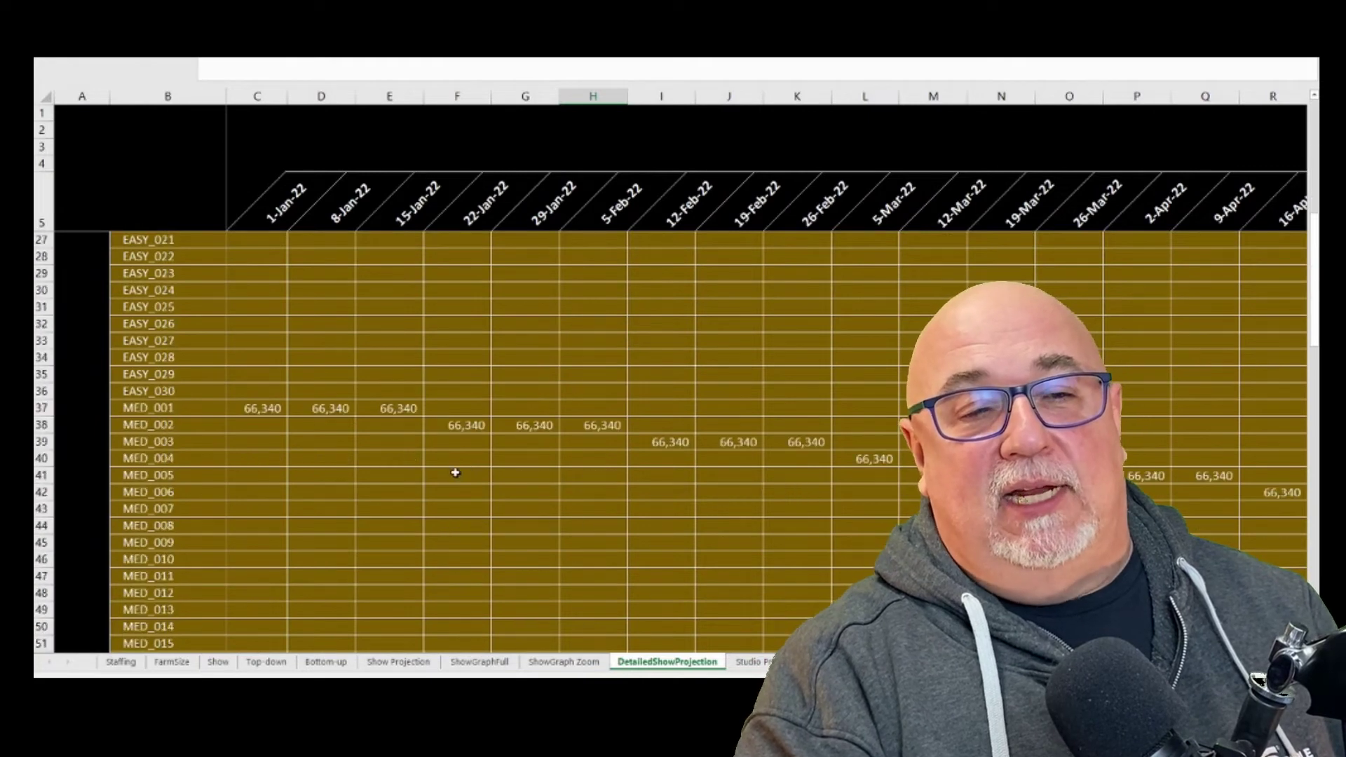
scroll(455, 478, down, 8)
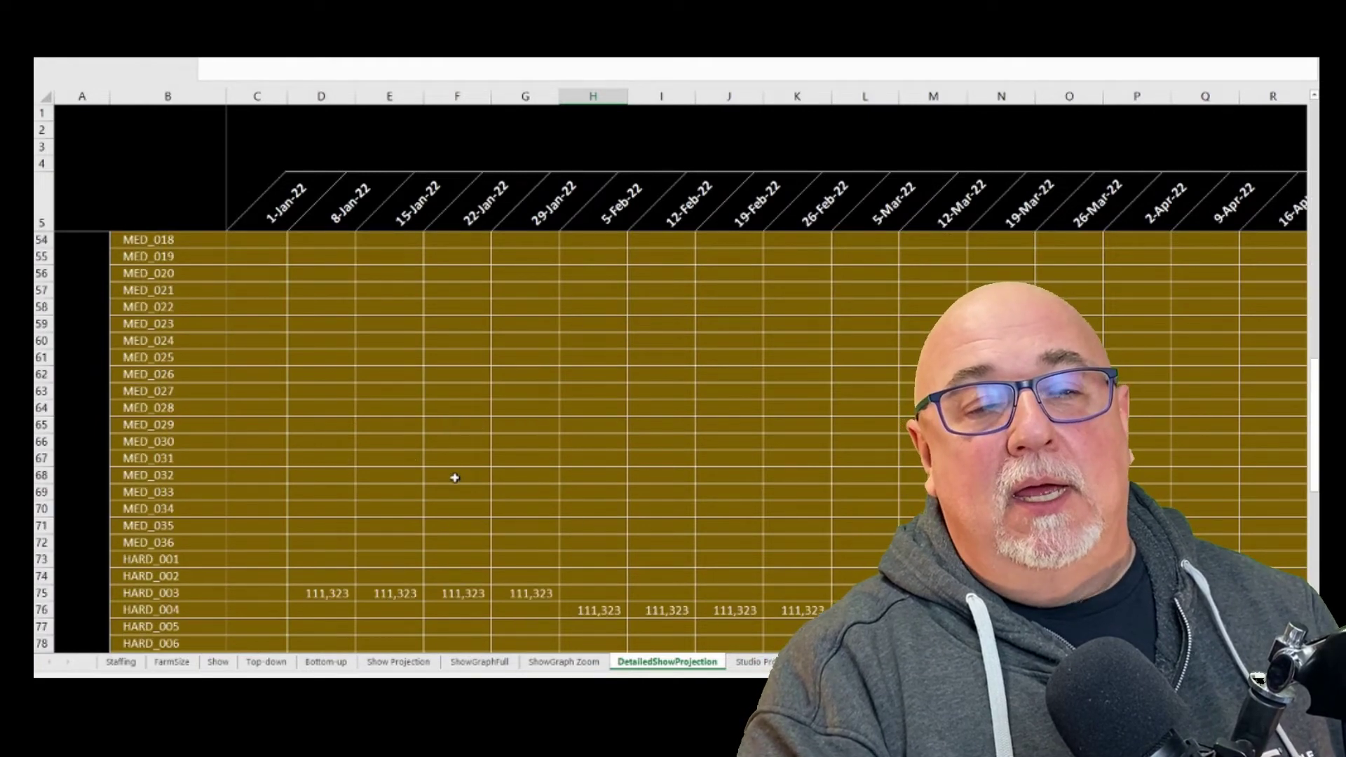
scroll(454, 477, down, 3)
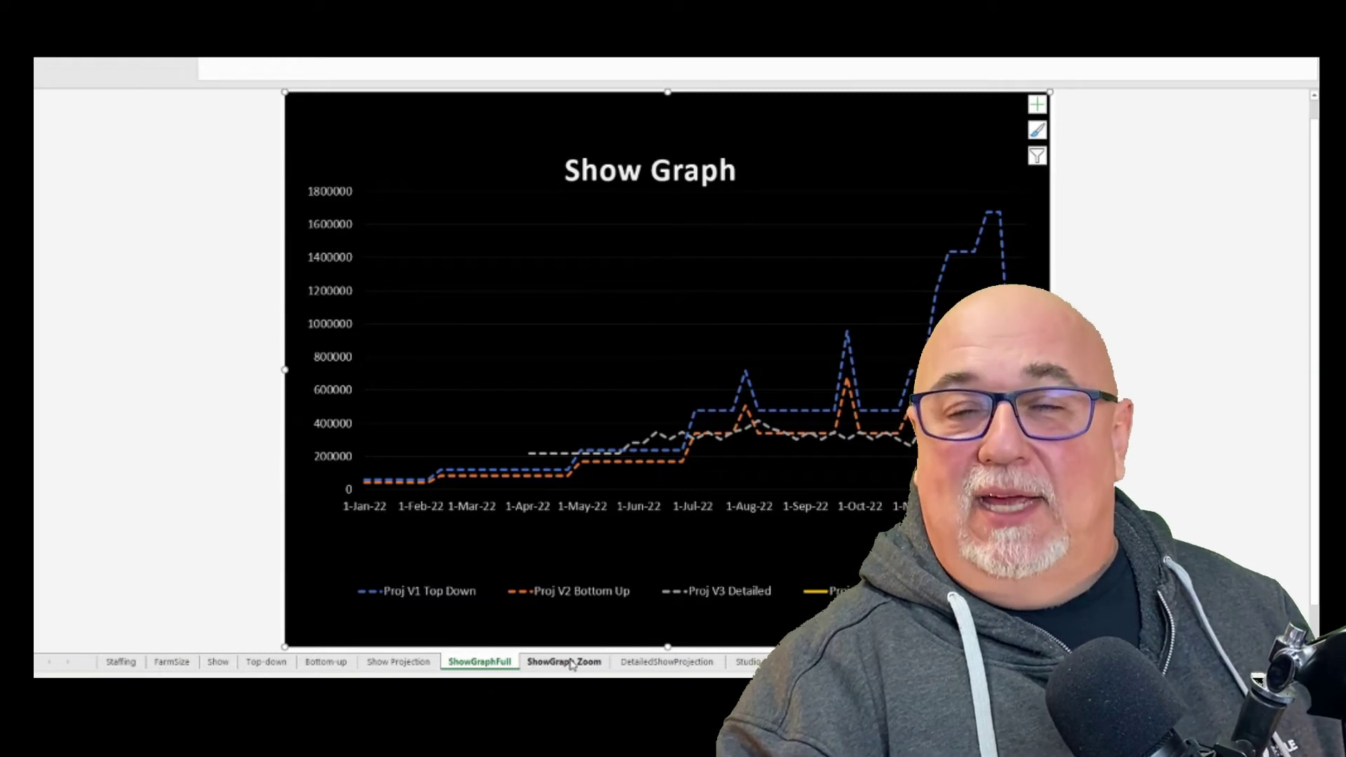
Return to the Show Projection sheet and highlight the distribution percentages from 5-Nov-22 to 17-Dec-22
click(410, 661)
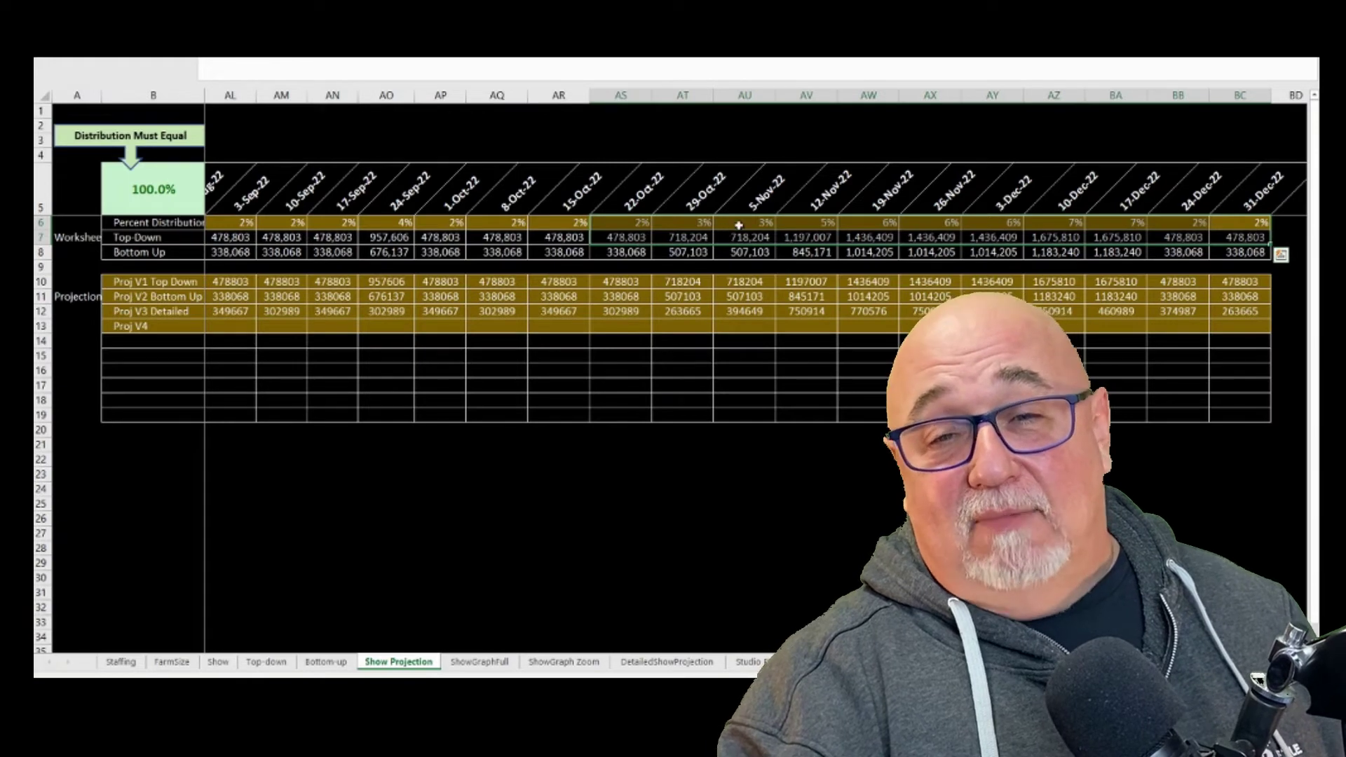
drag(740, 226, 1117, 237)
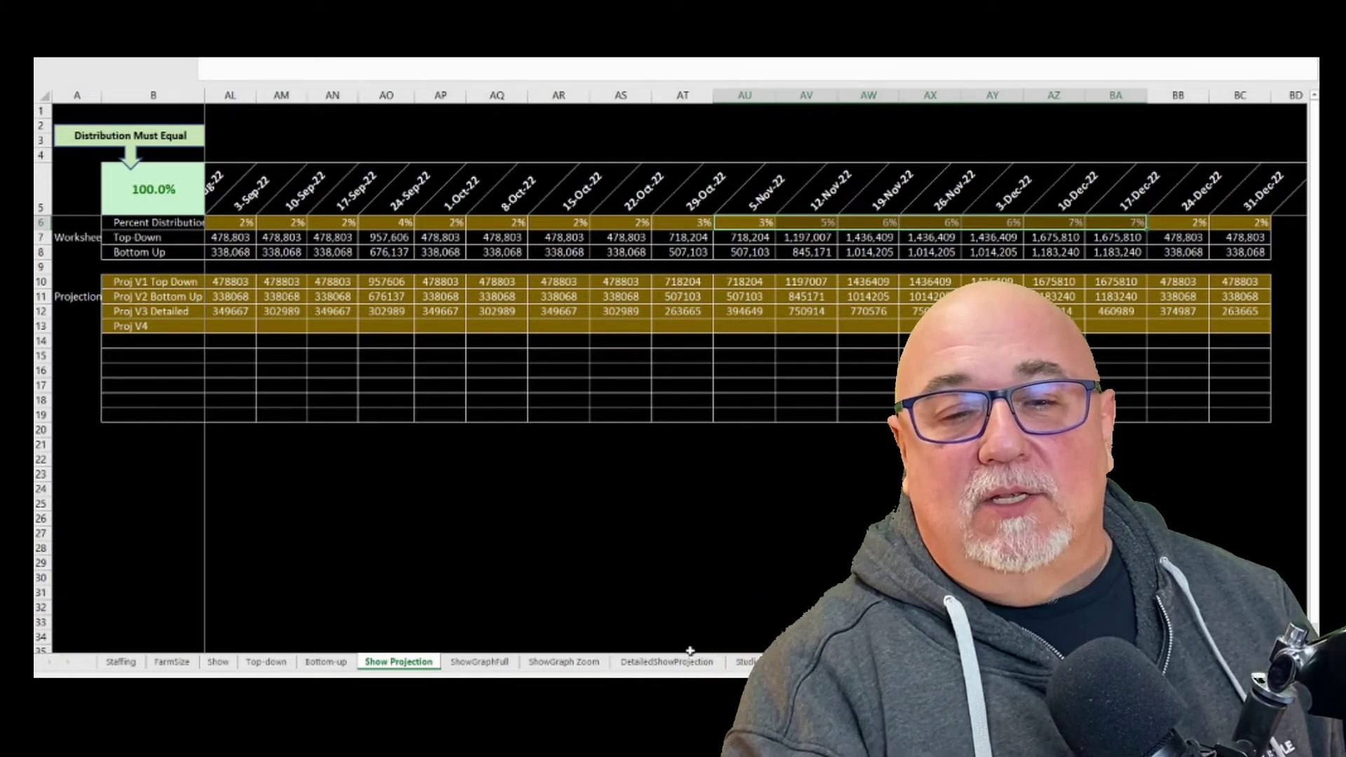
Look through the individual shot rows on the DetailedShowProjection sheet again, down to the HARD shots and back to the first row
click(652, 662)
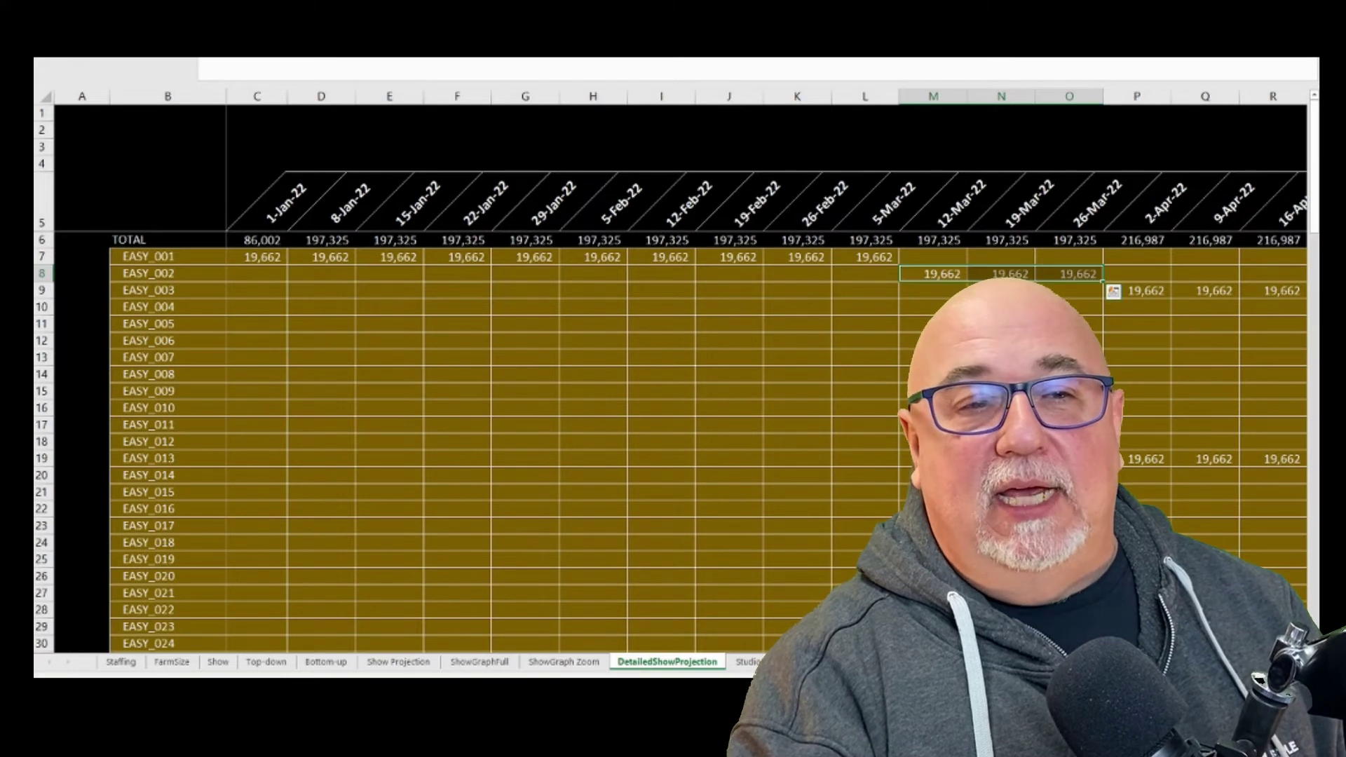
scroll(673, 442, down, 8)
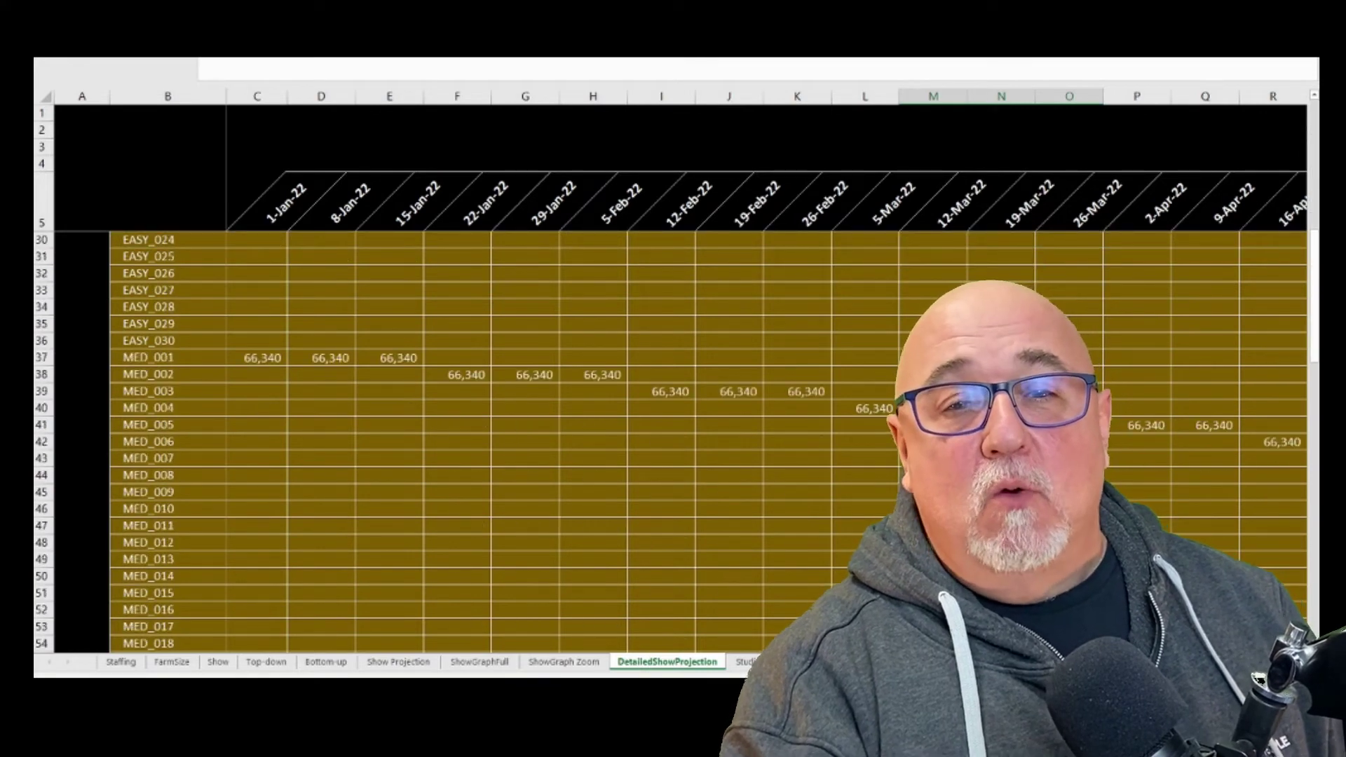
scroll(596, 407, down, 11)
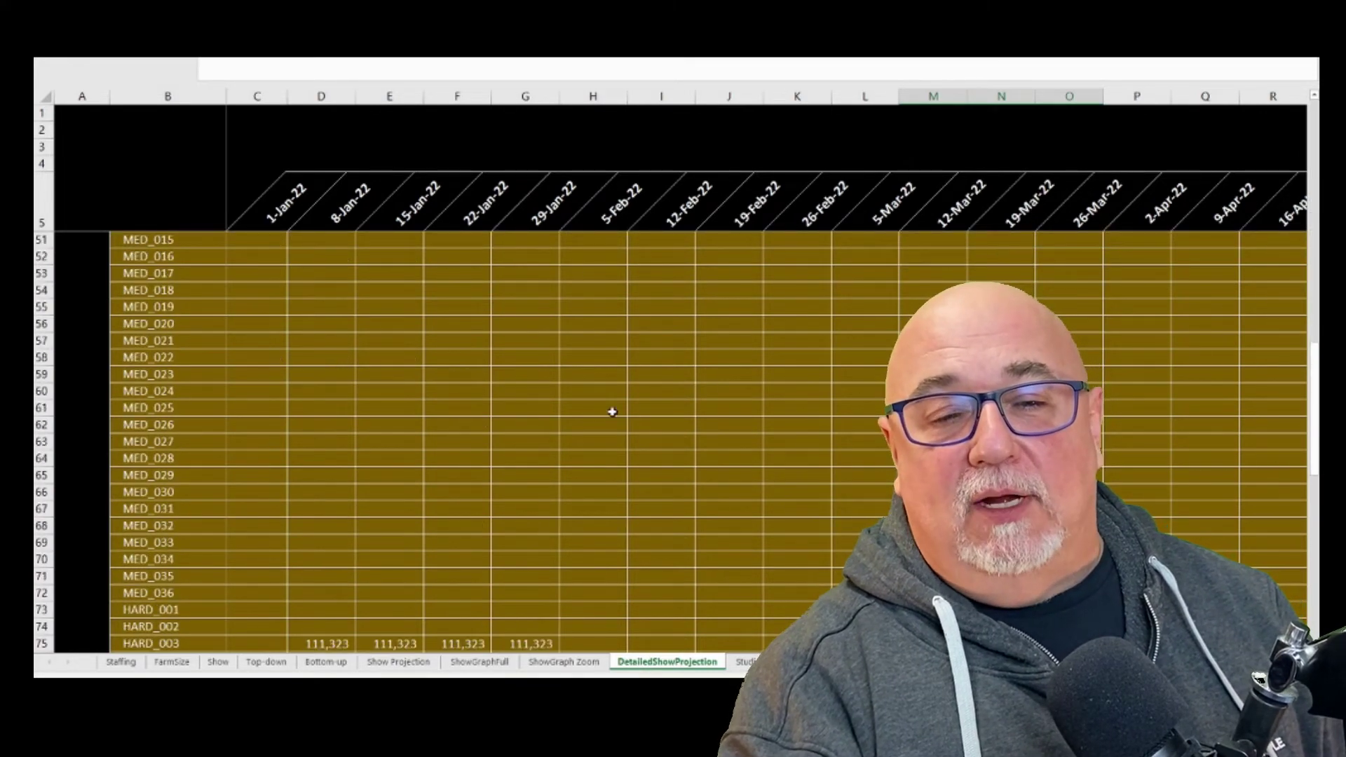
scroll(614, 412, down, 3)
scroll(656, 455, up, 20)
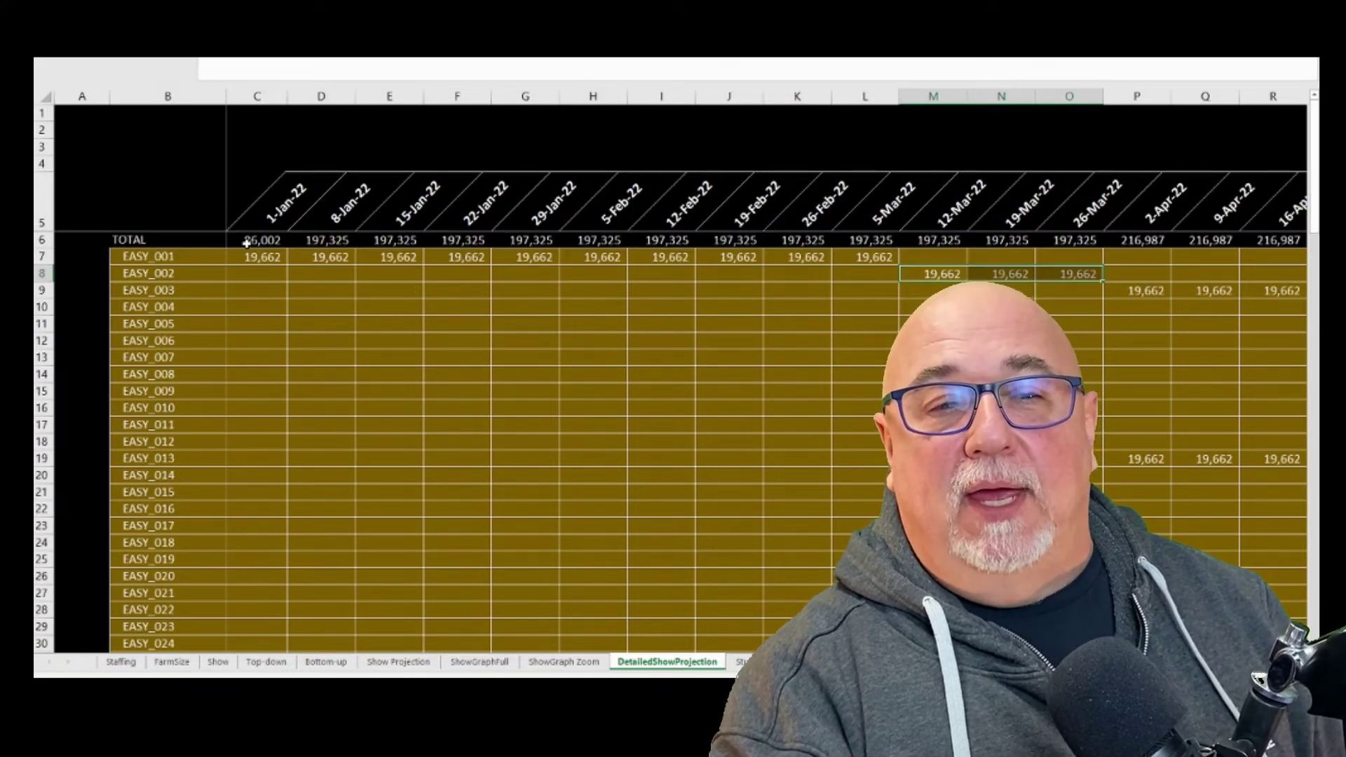
Inspect the weekly TOTAL row on the DetailedShowProjection sheet, highlighting 1-Jan-22 to 12-Mar-22 and following it into October 2022
drag(245, 242, 928, 240)
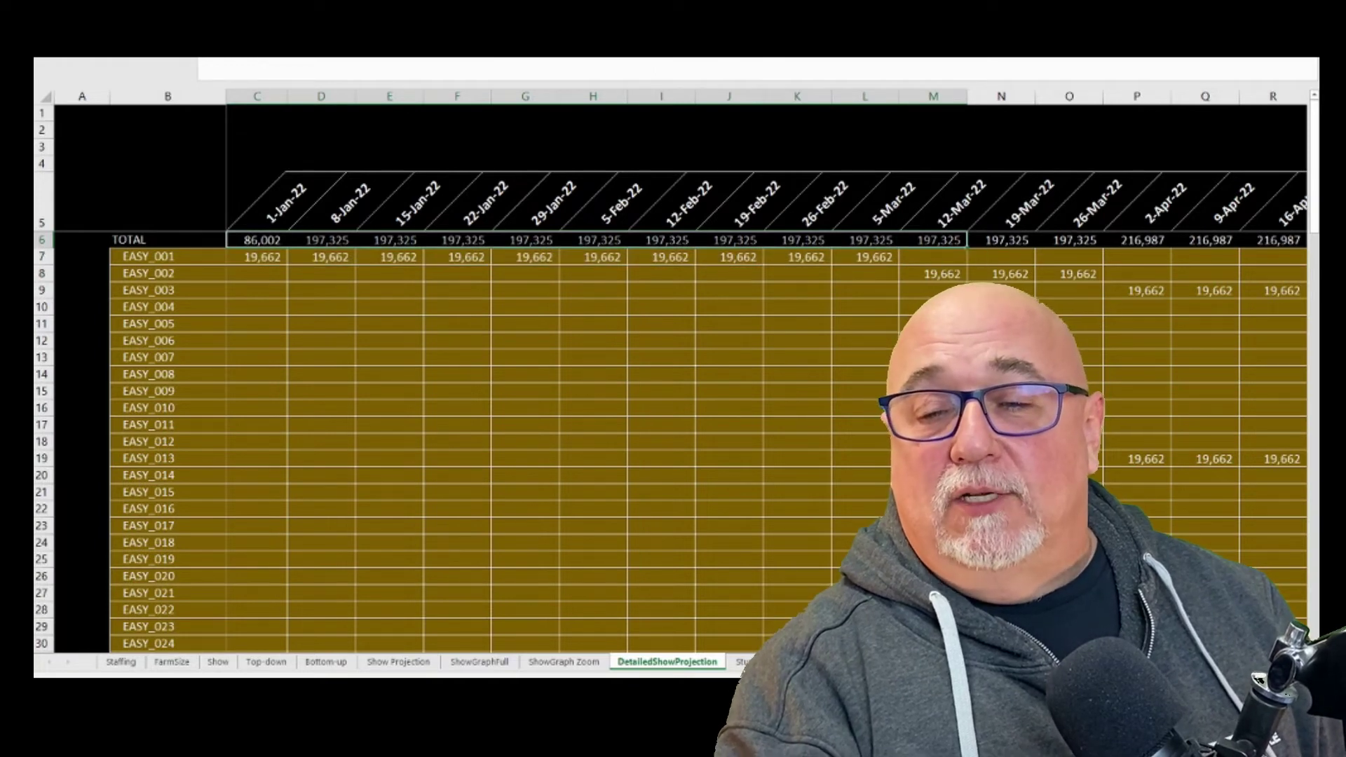
scroll(877, 371, right, 15)
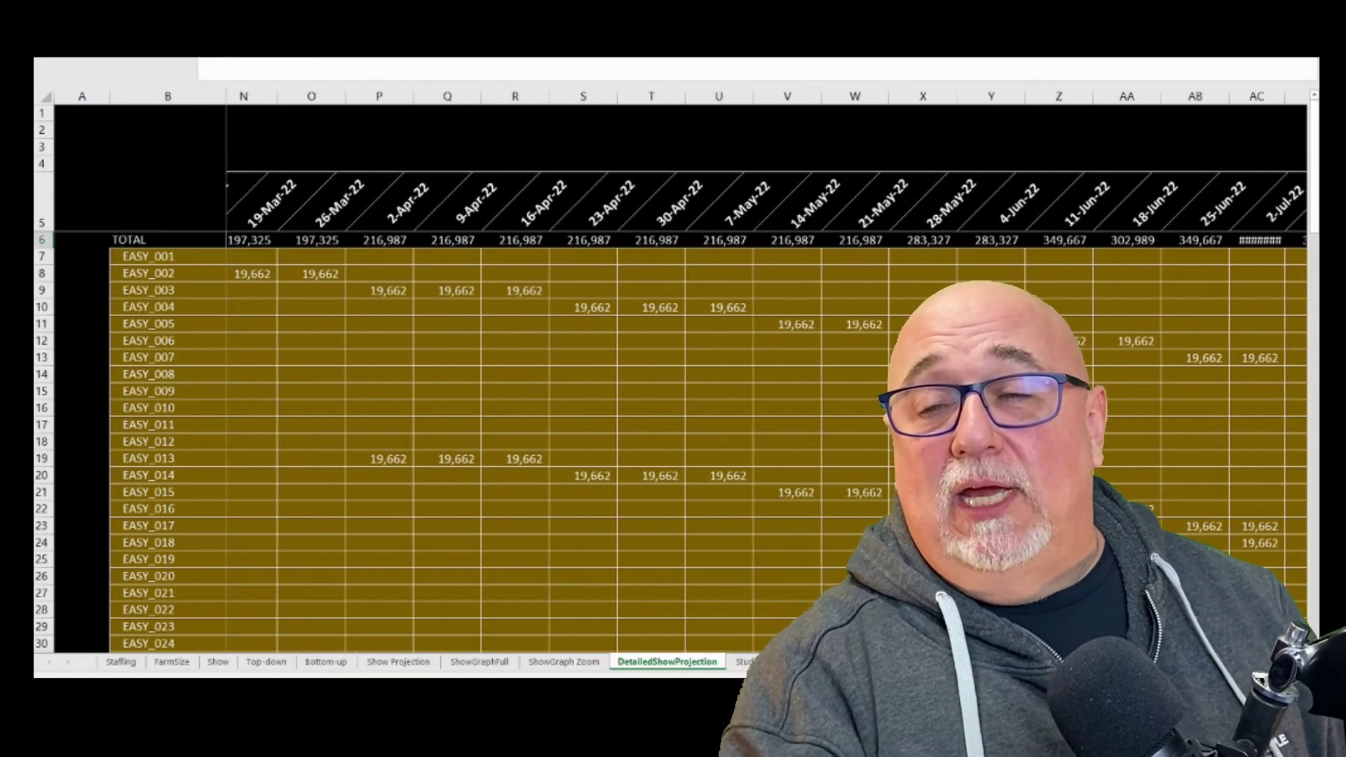
scroll(767, 413, right, 5)
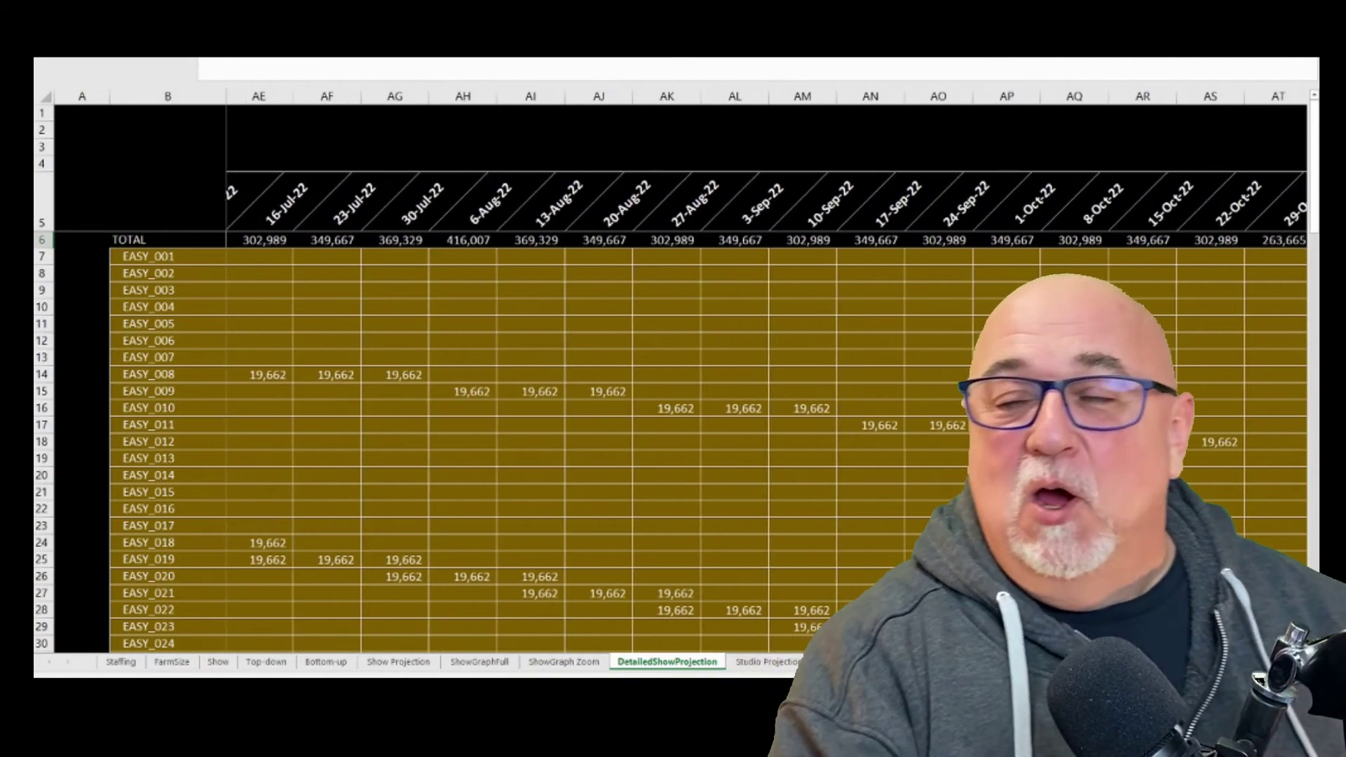
scroll(766, 414, left, 11)
scroll(766, 414, left, 8)
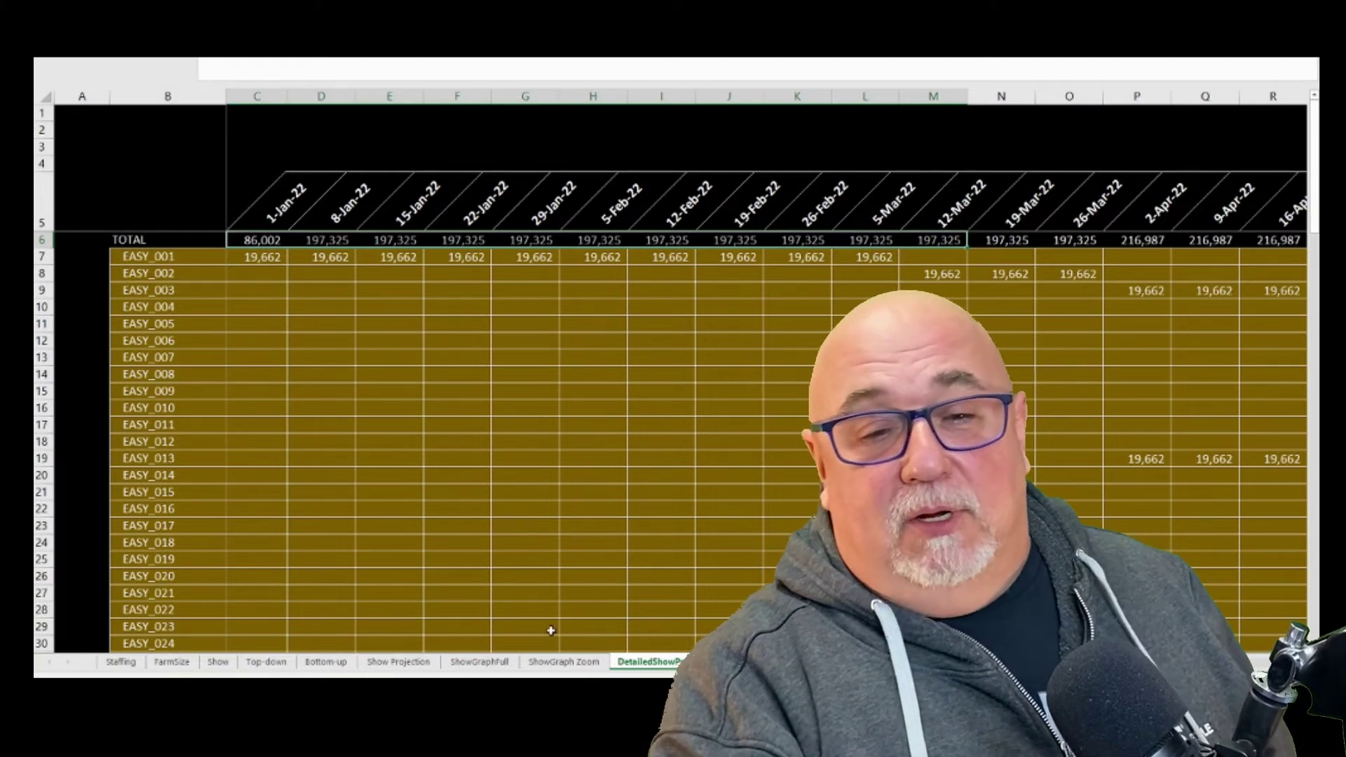
Inspect the Proj V3 Detailed row on the Show Projection sheet and select its first entry, under 2-Apr-22
click(391, 666)
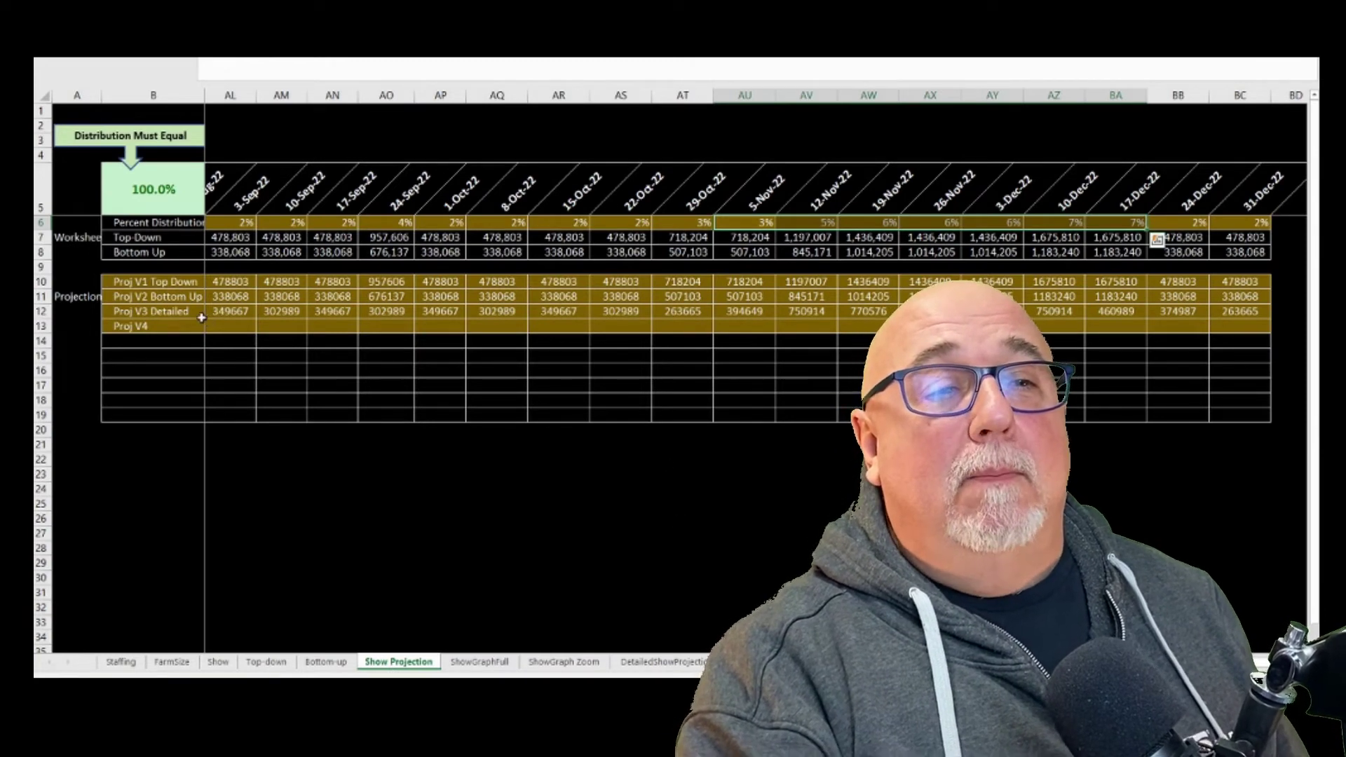
drag(116, 311, 1126, 313)
click(987, 356)
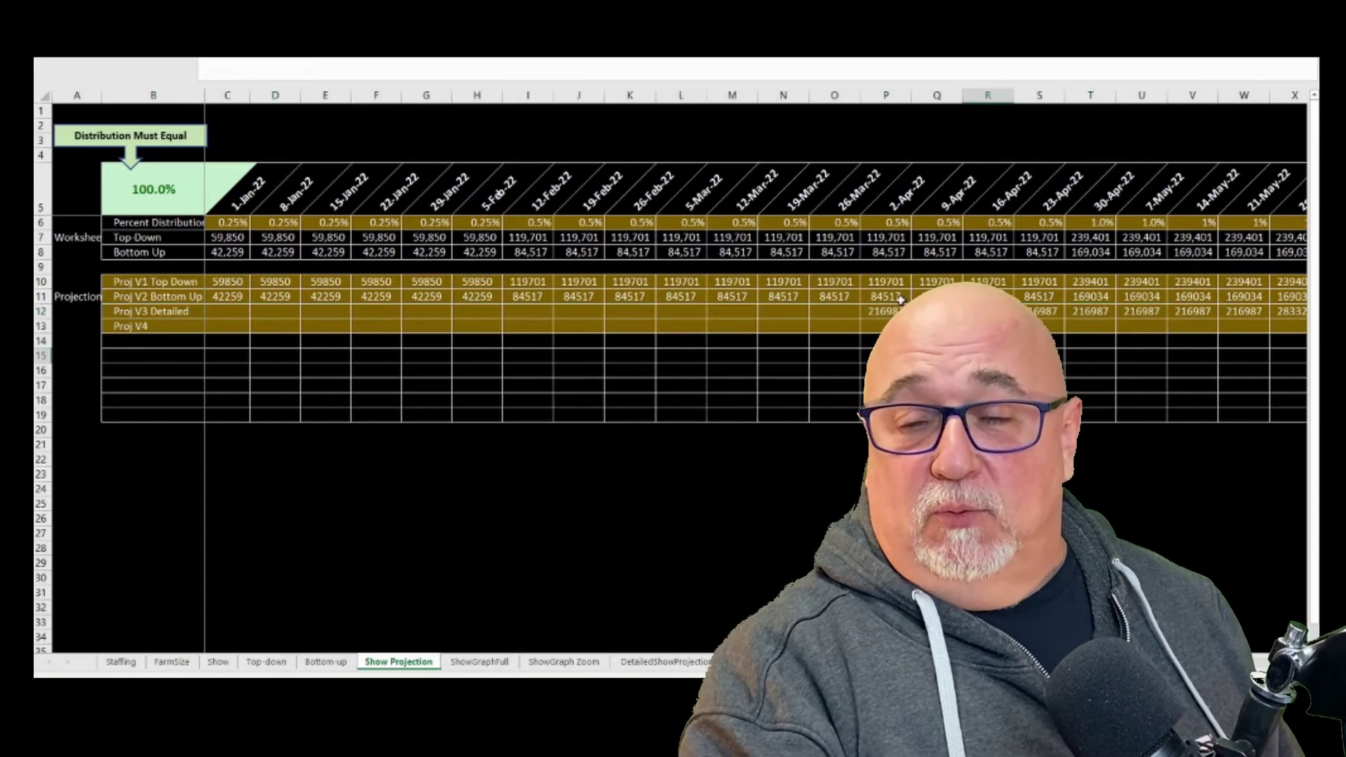
click(895, 308)
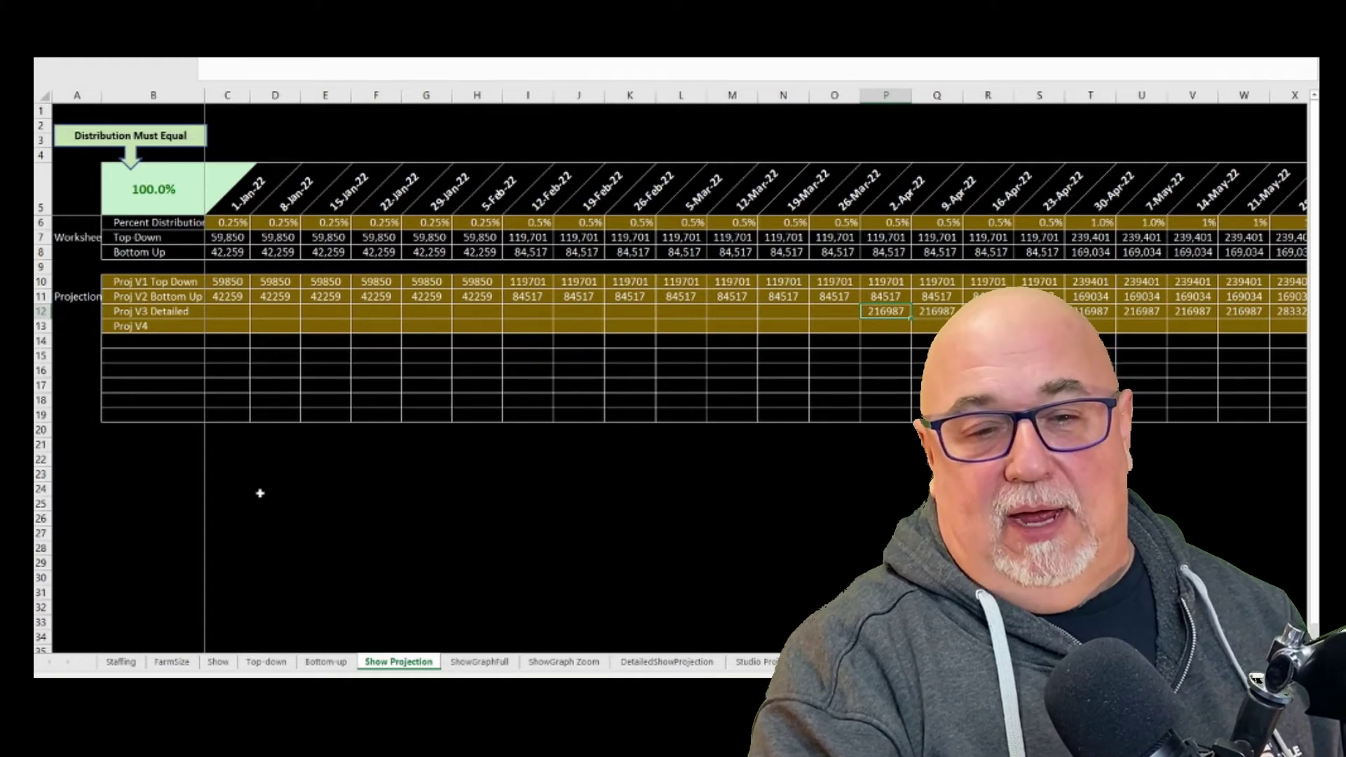
Open the Studio Projection sheet and highlight the show rows from 27-Aug-22 to 17-Sep-22
click(756, 662)
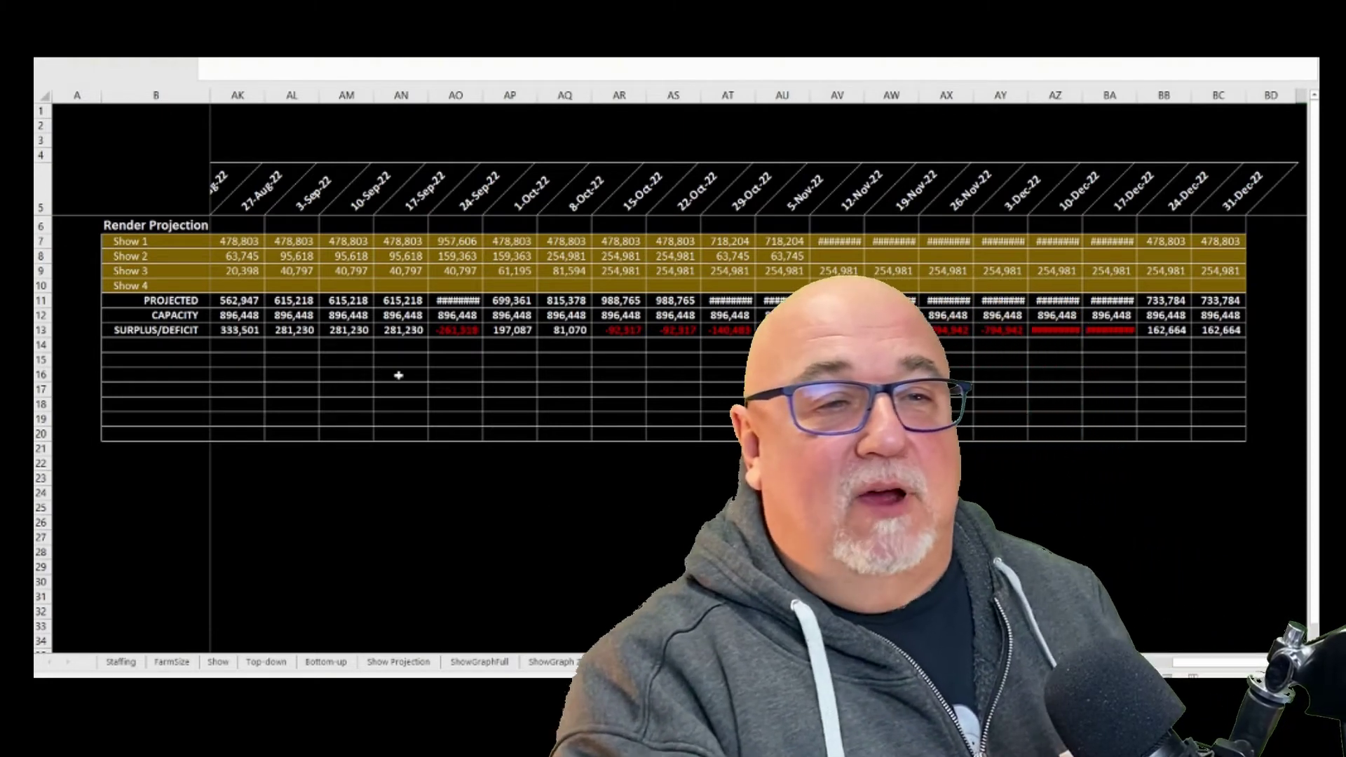
click(247, 244)
drag(246, 245, 396, 286)
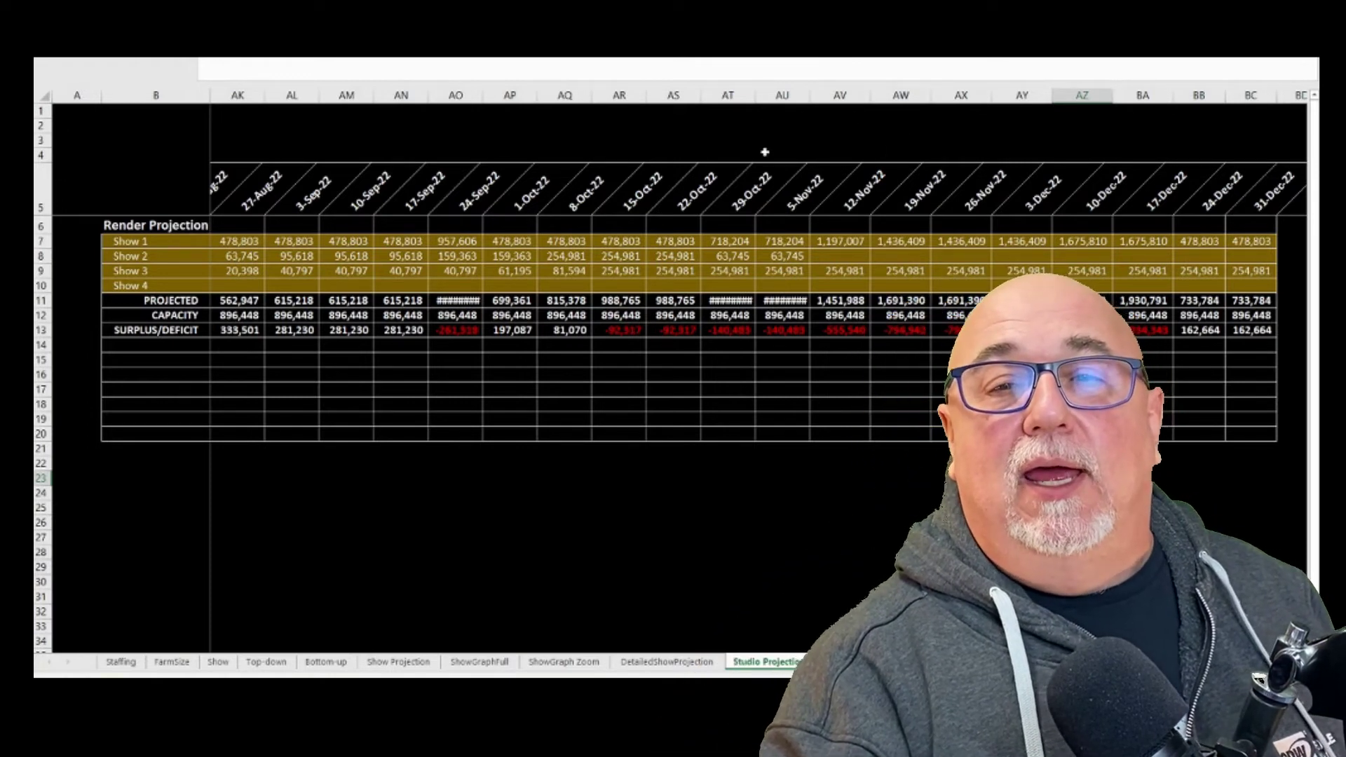
Widen columns AO, AT and AU on the Studio Projection sheet to fit their full PROJECTED values
drag(724, 94, 834, 92)
click(925, 597)
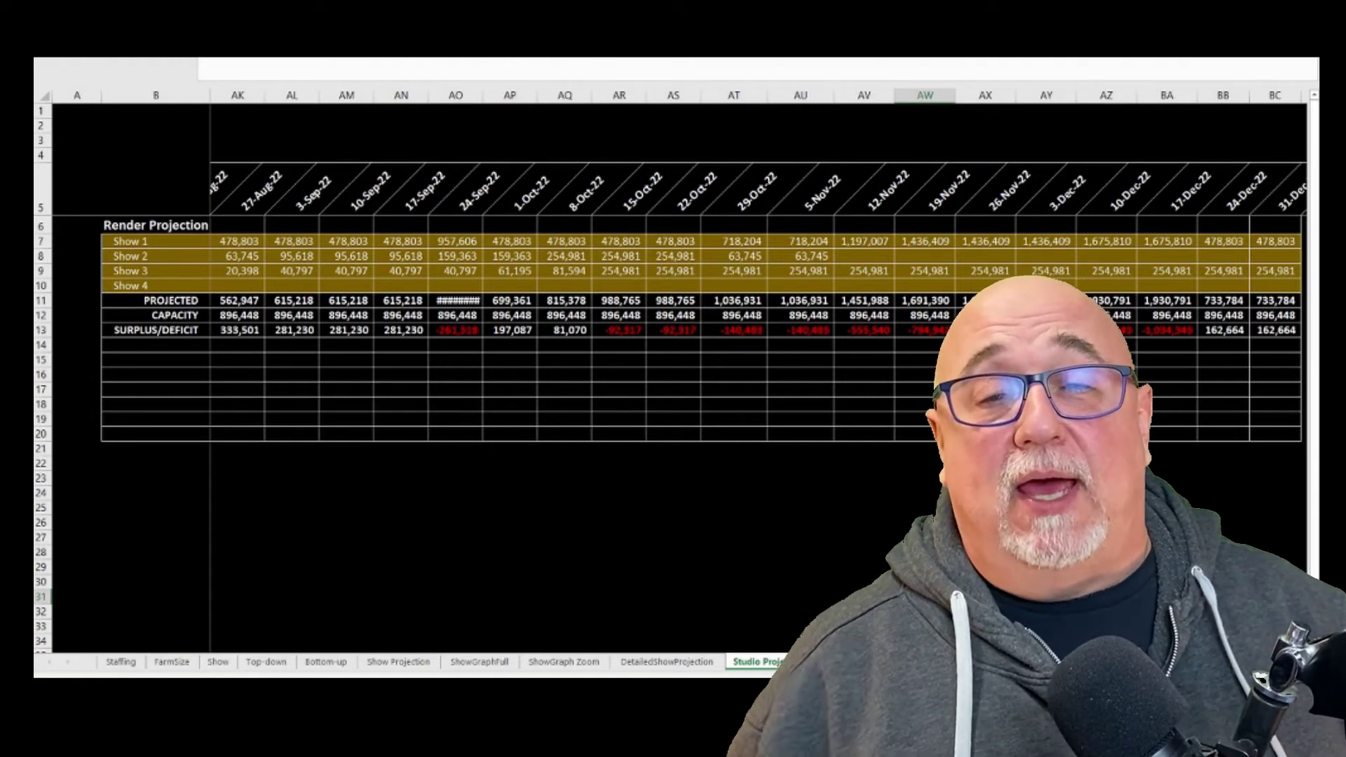
double_click(482, 92)
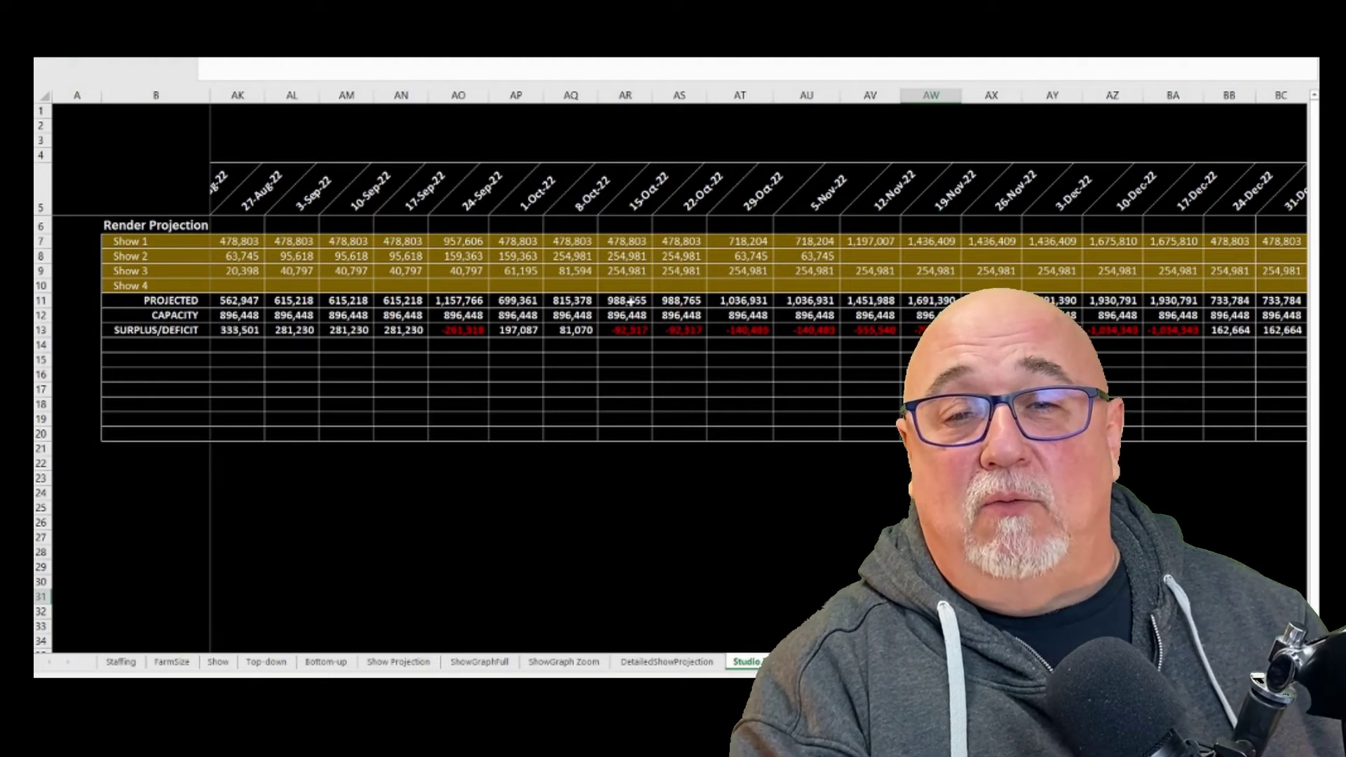
Compare projected hours with capacity by highlighting the PROJECTED row from 15-Oct-22 to 19-Nov-22 and the CAPACITY row from 22-Oct-22 to 19-Nov-22
drag(628, 301, 917, 306)
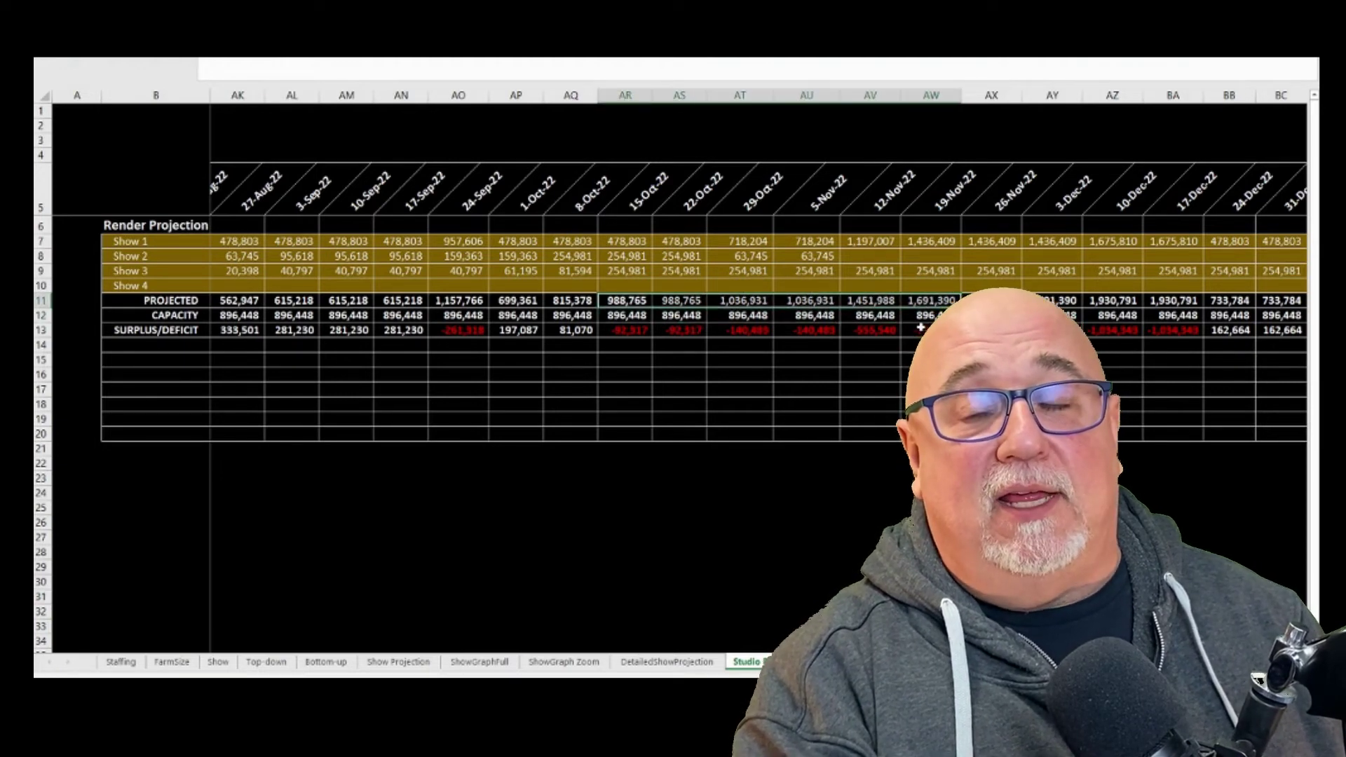
click(922, 317)
Examine the Studio Capacity graph of all shows against the capacity line and return to the Show Projection sheet
click(850, 662)
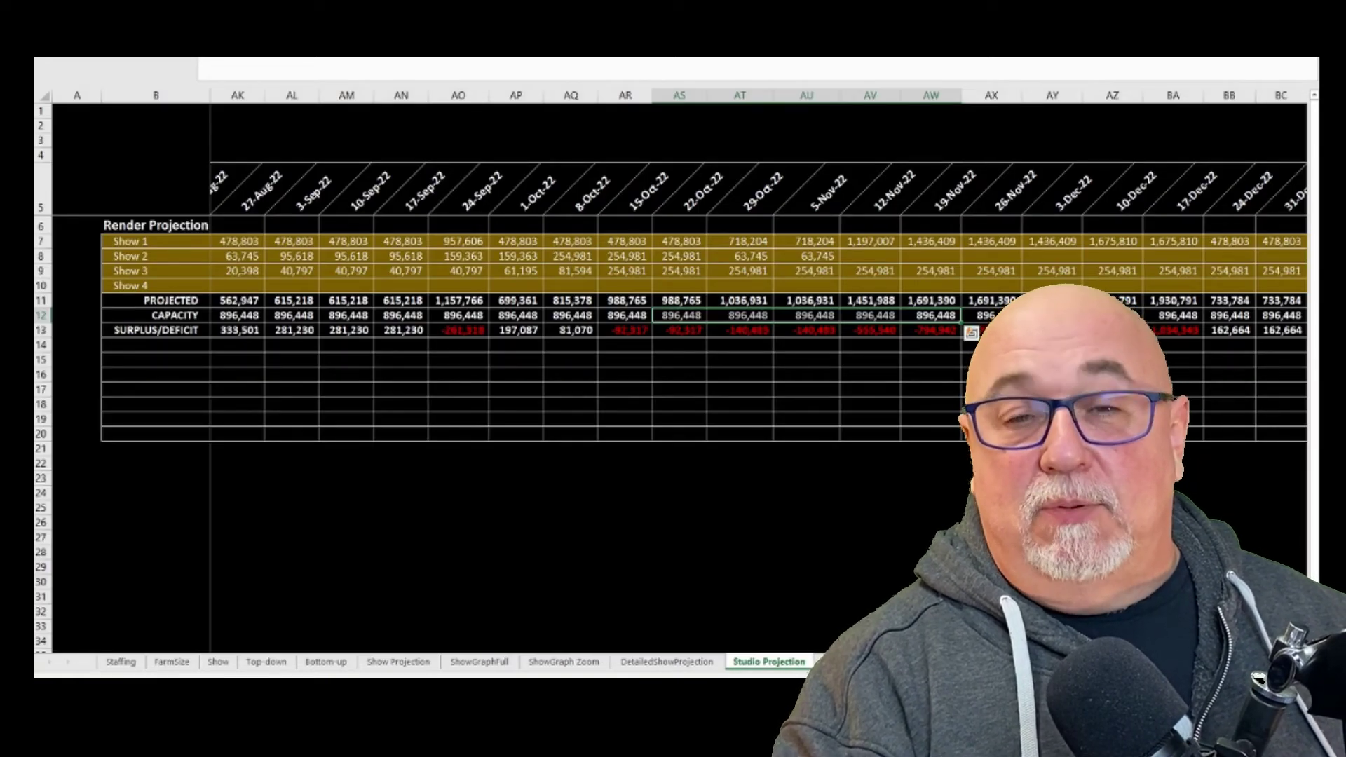
click(841, 662)
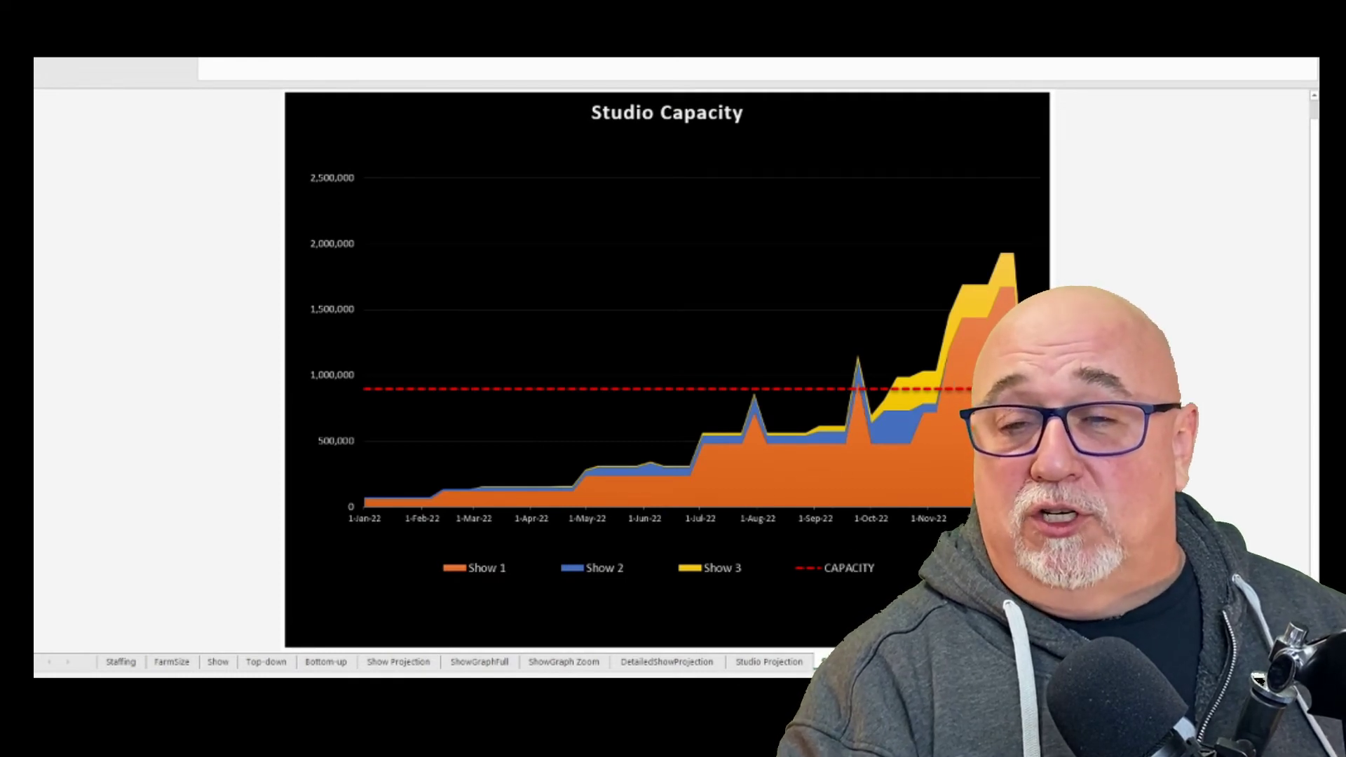
mouse_move(890, 440)
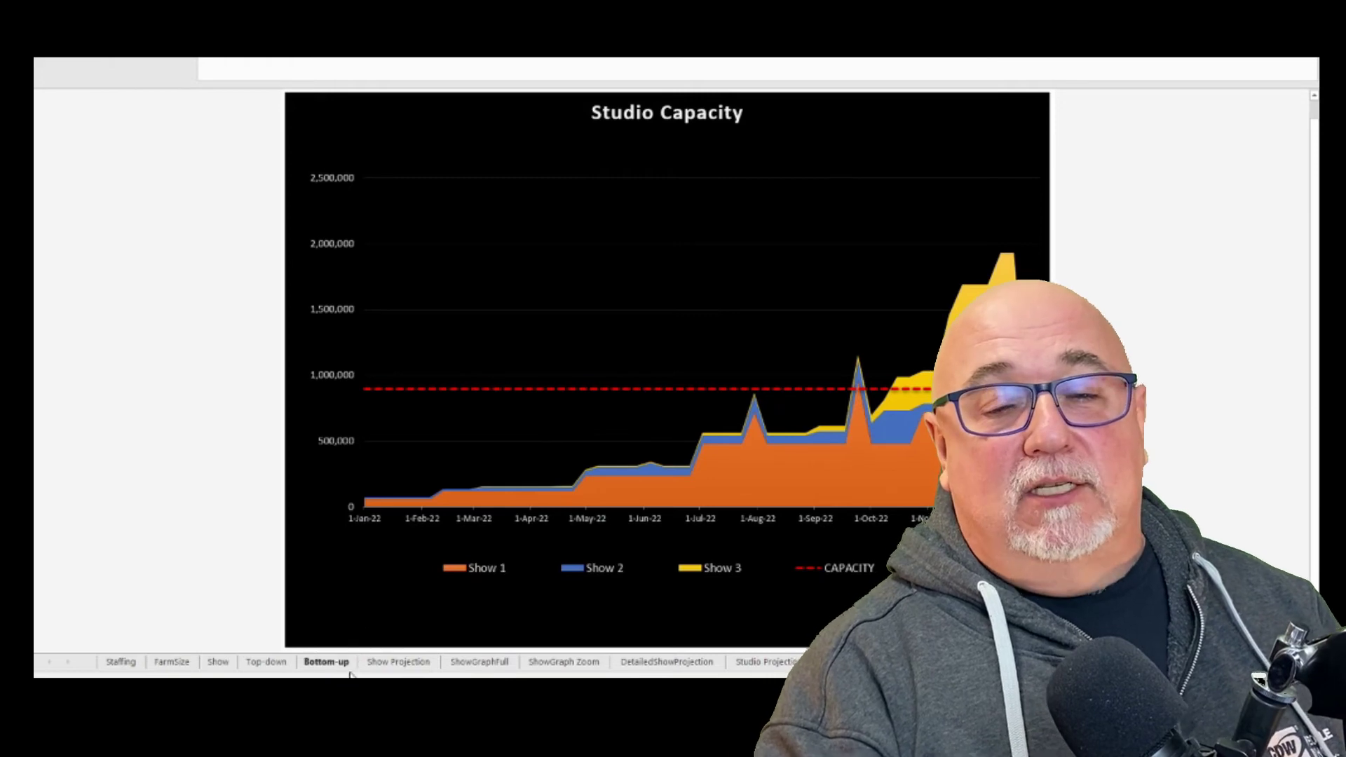
click(430, 663)
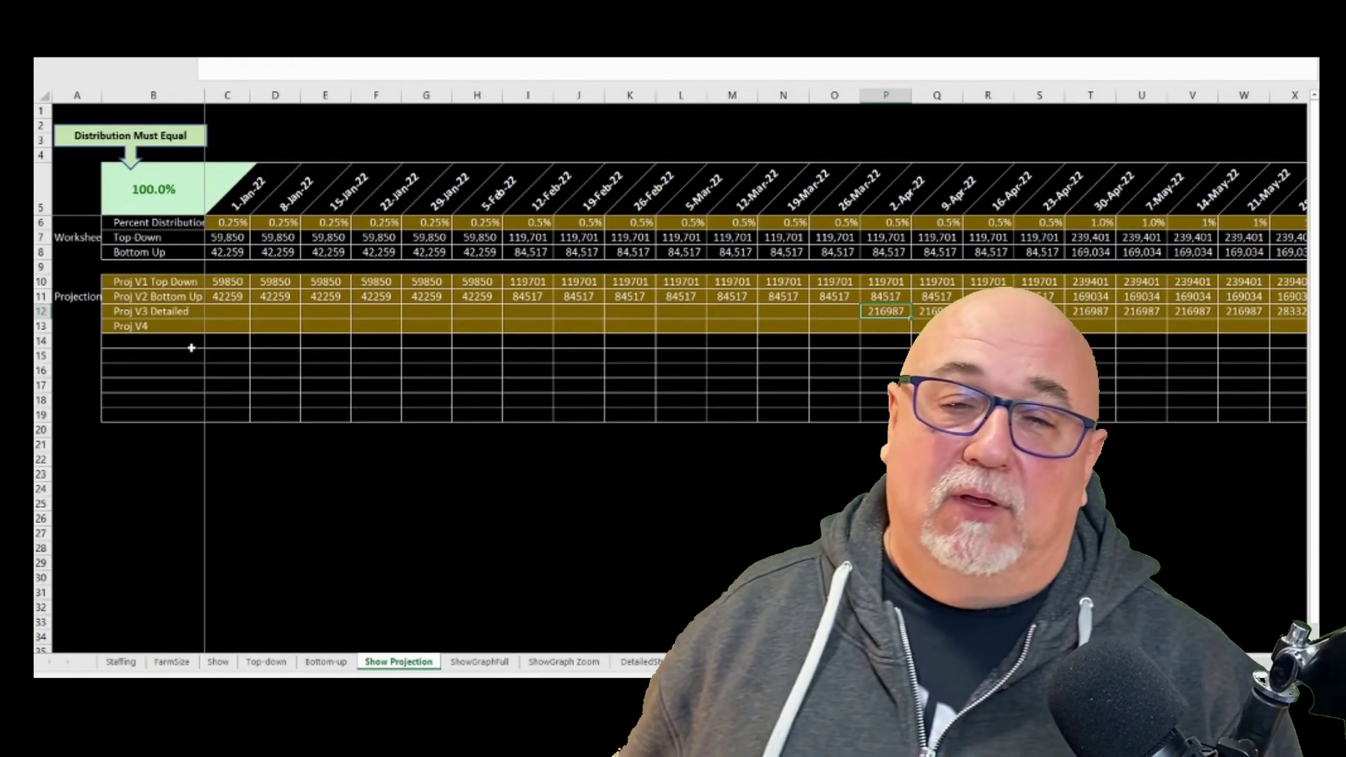